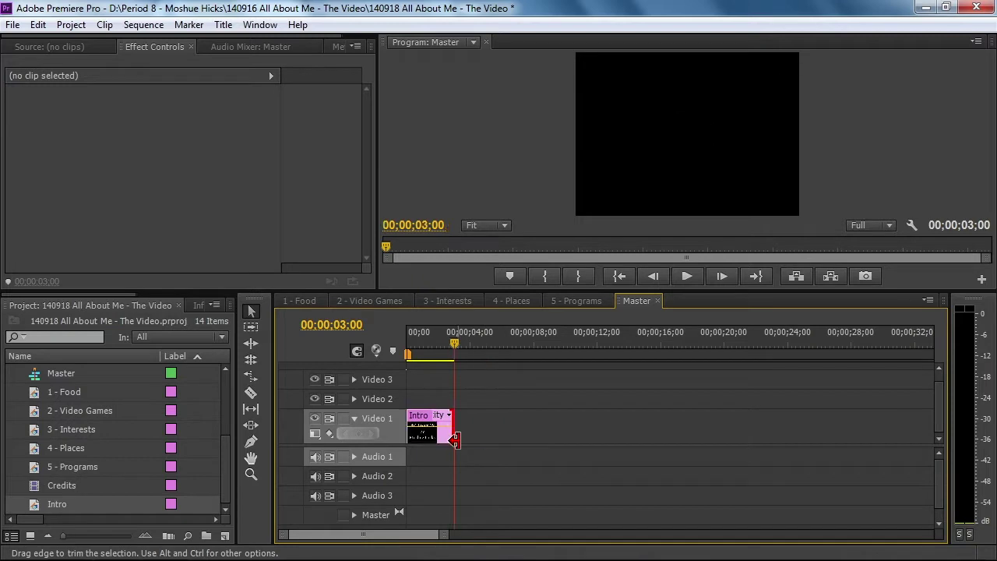
- Place the 1 - Food title on Video 1 directly after the Intro, trimmed to three seconds
drag(451, 343, 401, 352)
key(space)
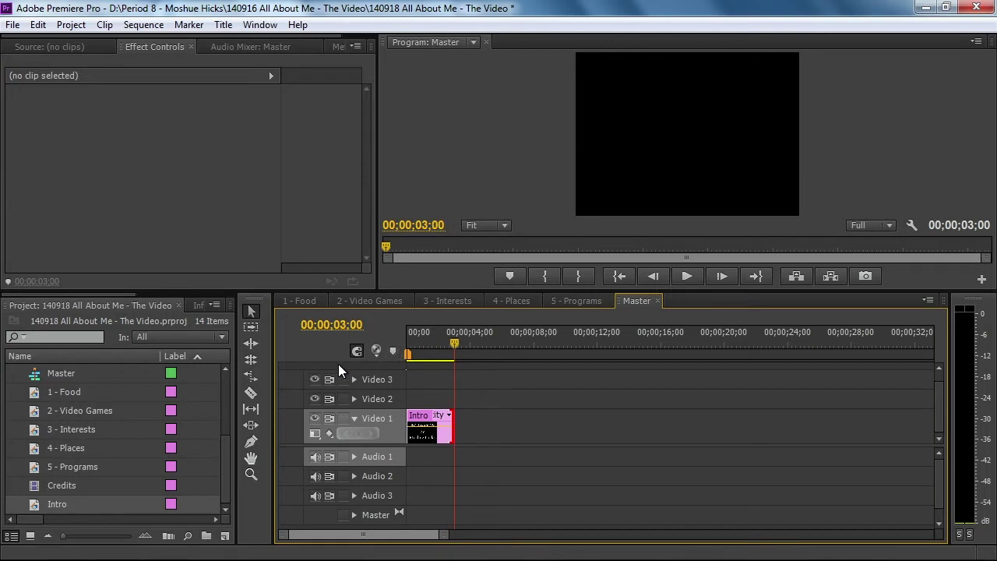
click(36, 392)
drag(36, 393, 406, 391)
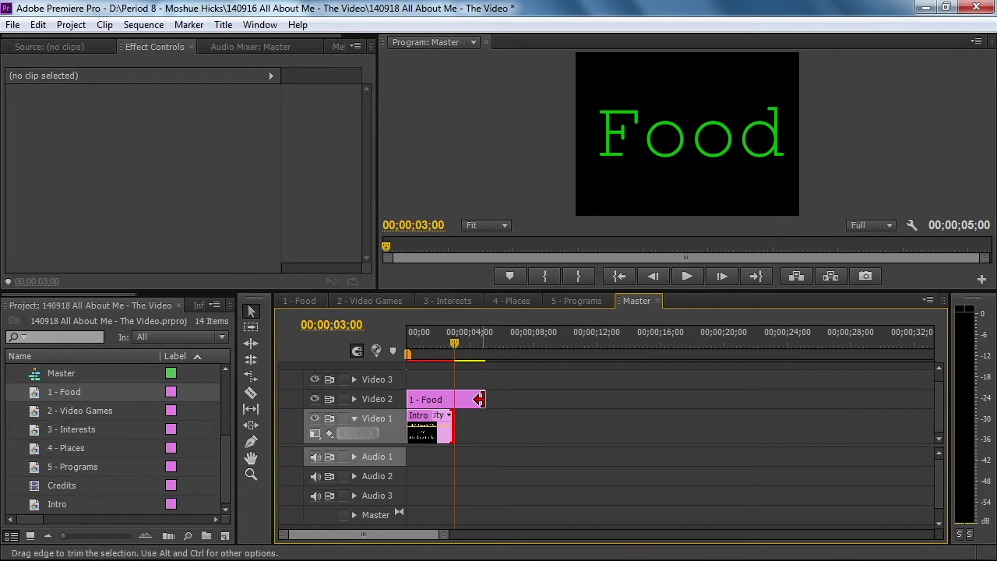
drag(475, 399, 472, 428)
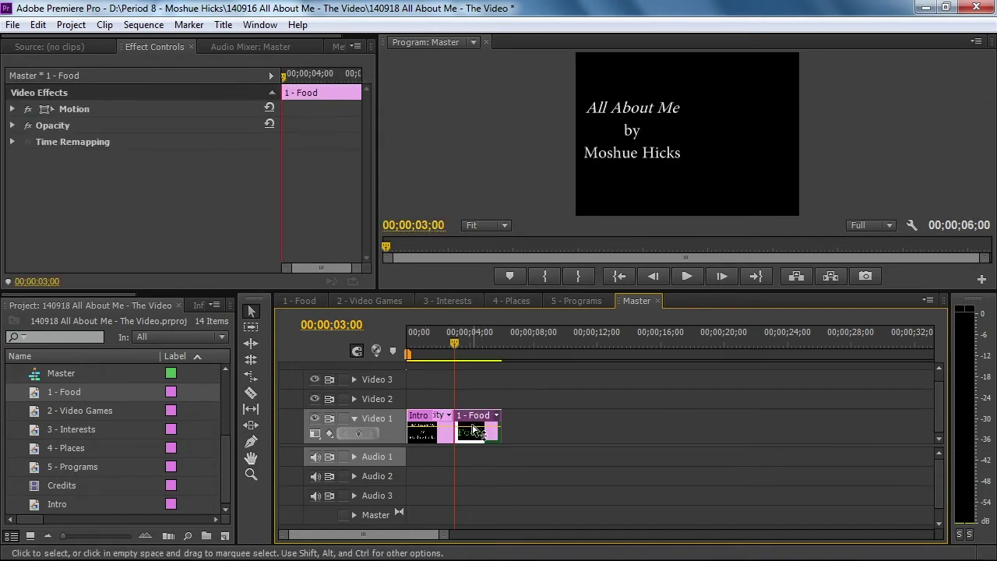
- Check the Food title in the timeline and append the 1 - Food sequence directly after it
drag(452, 343, 468, 342)
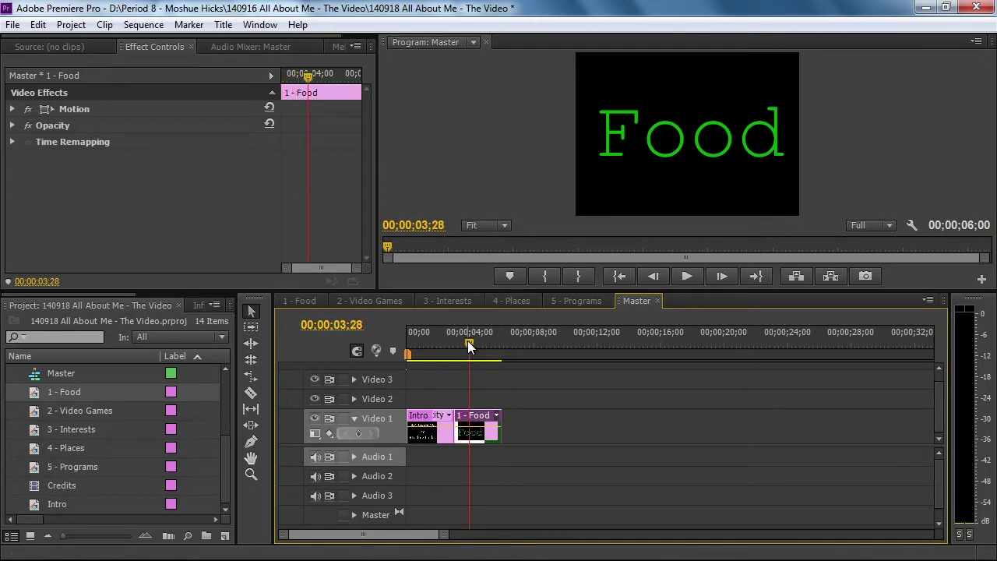
drag(225, 444, 226, 400)
drag(46, 378, 510, 428)
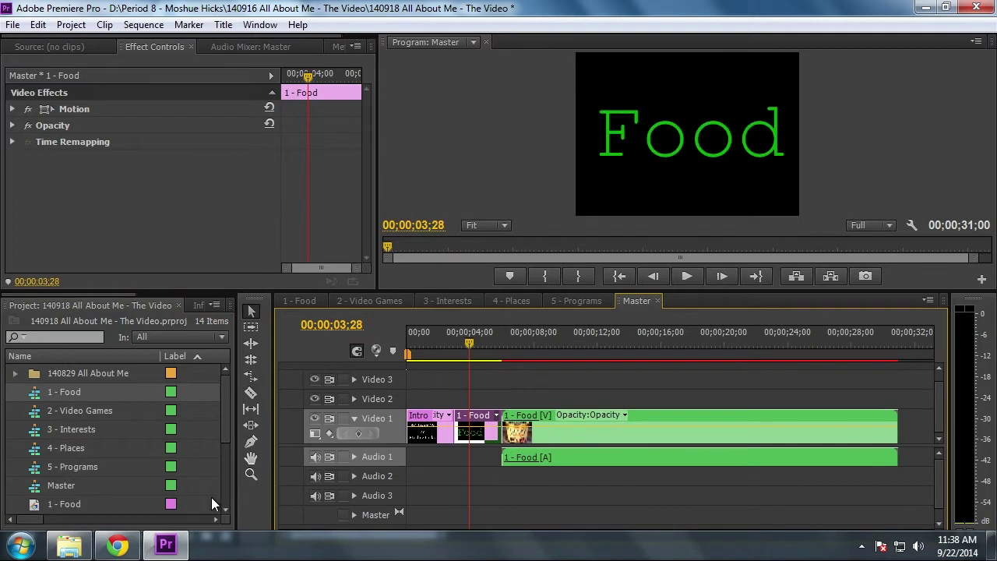
- Trim the 2 - Video Games title to three seconds and place it on Video 1 after the 1 - Food sequence
drag(225, 410, 224, 442)
click(34, 472)
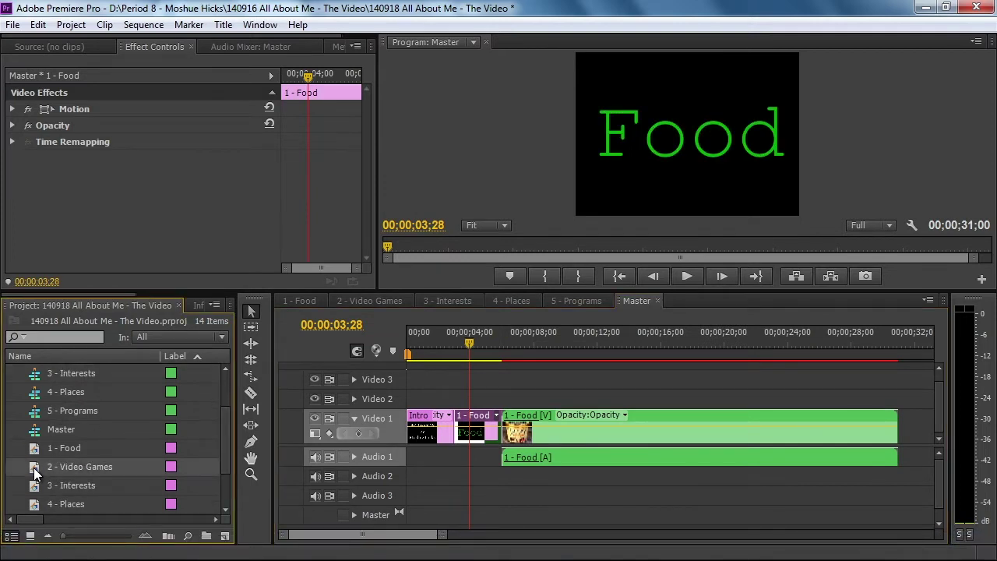
drag(278, 406, 468, 400)
drag(532, 400, 500, 400)
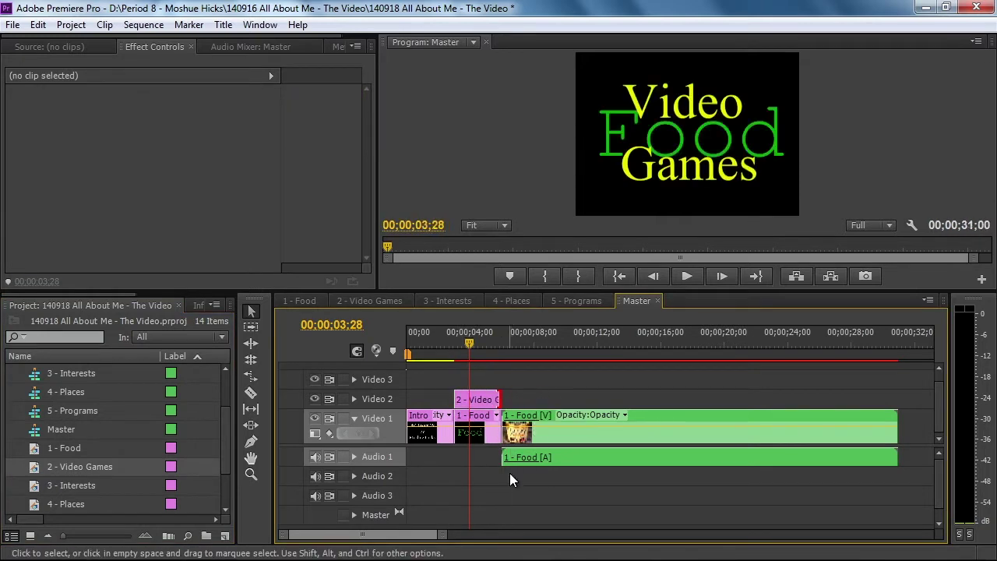
click(355, 352)
drag(482, 404, 974, 442)
drag(398, 541, 423, 542)
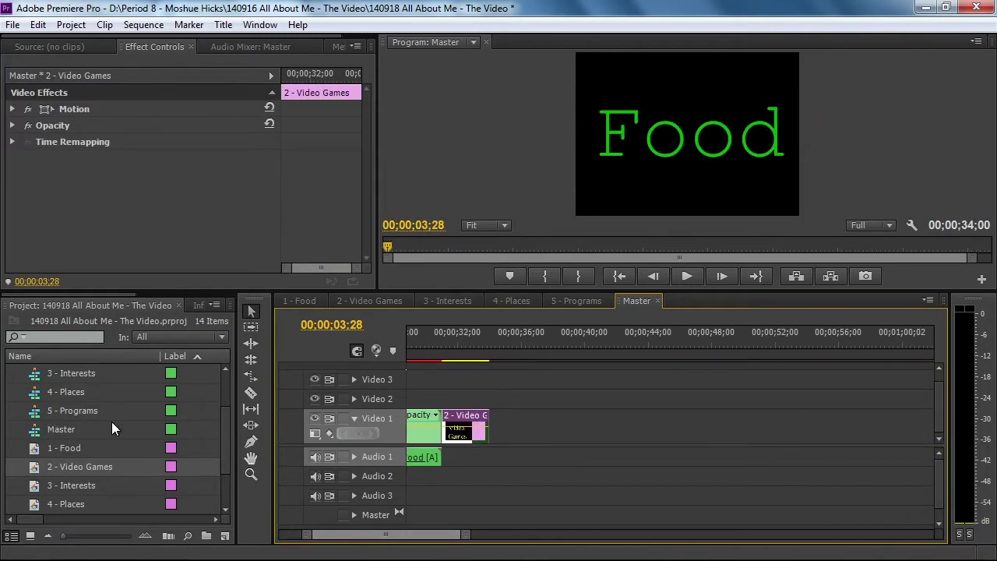
- Append the 2 - Video Games sequence directly after the Video Games title on Video 1
click(49, 373)
scroll(49, 373, up, 1)
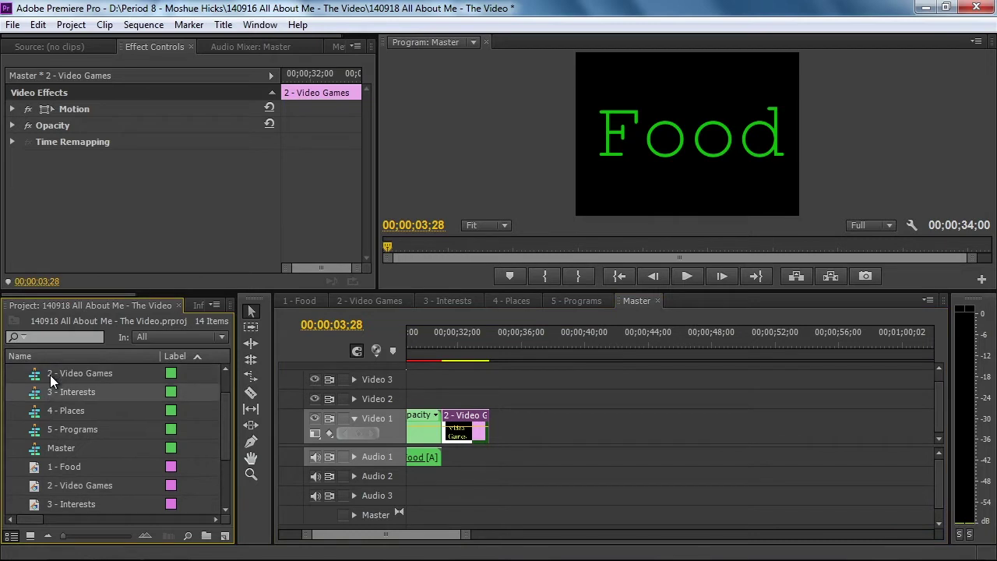
click(37, 376)
drag(111, 373, 502, 425)
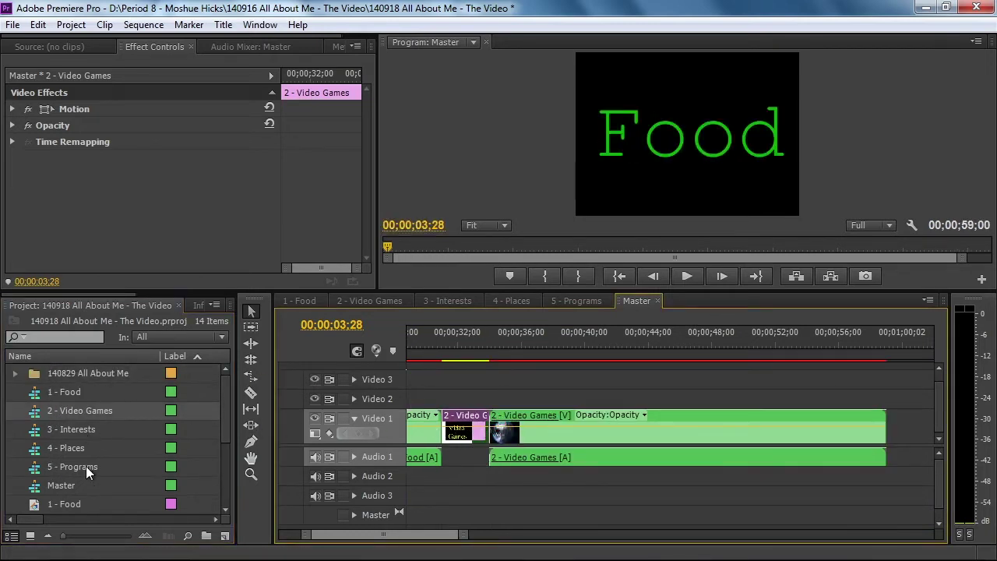
- Append the 3 - Interests title, trimmed to three seconds, and the 3 - Interests sequence after the Video Games sequence
scroll(112, 458, down, 2)
click(37, 502)
drag(315, 438, 442, 402)
drag(516, 399, 909, 420)
drag(432, 536, 453, 534)
drag(50, 391, 482, 427)
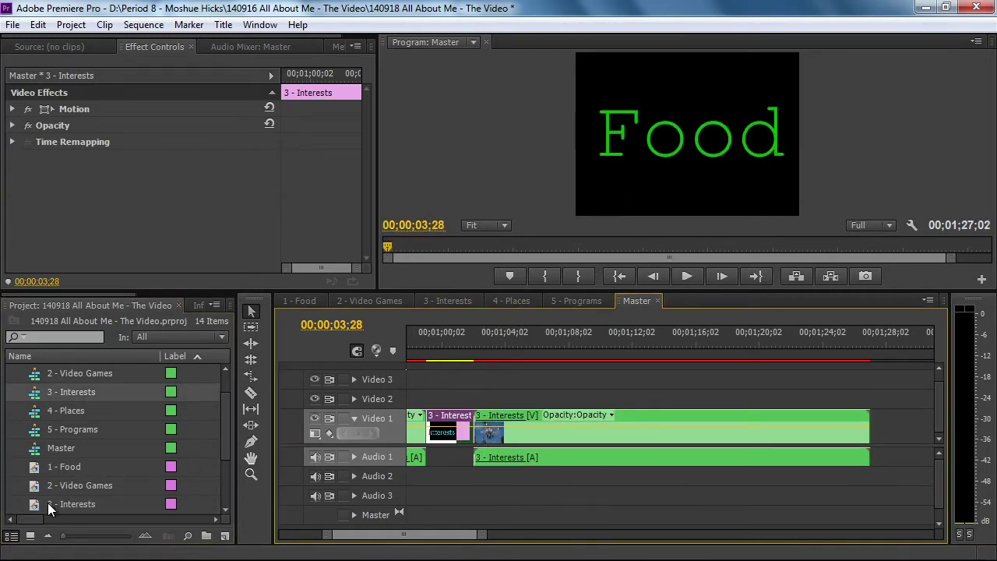
- Append the 4 - Places title, trimmed to three seconds, and the 4 - Places sequence after the Interests sequence
scroll(33, 503, down, 1)
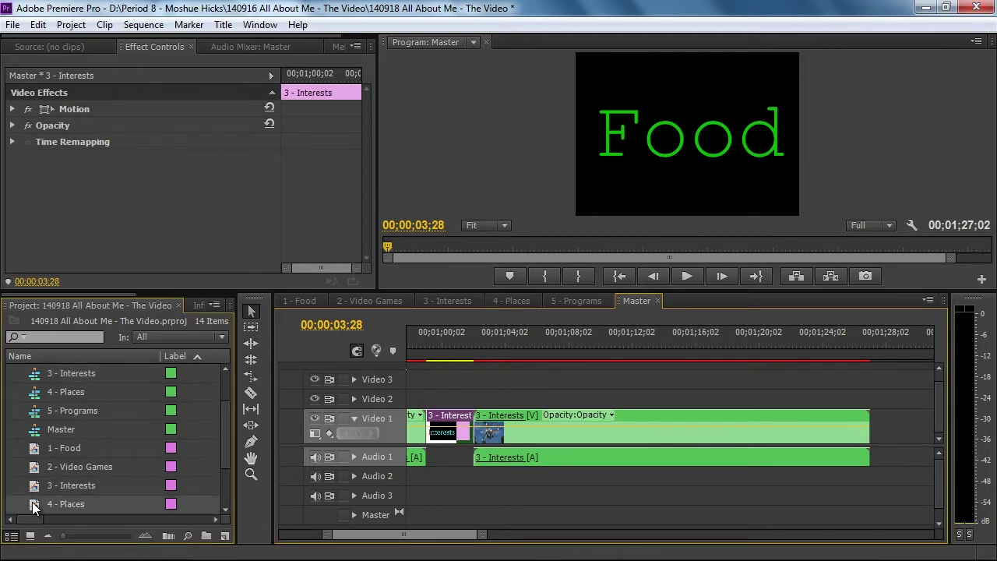
drag(427, 464, 878, 437)
mouse_move(889, 346)
mouse_down()
mouse_move(941, 340)
mouse_move(885, 345)
mouse_up()
drag(874, 420, 570, 398)
click(598, 397)
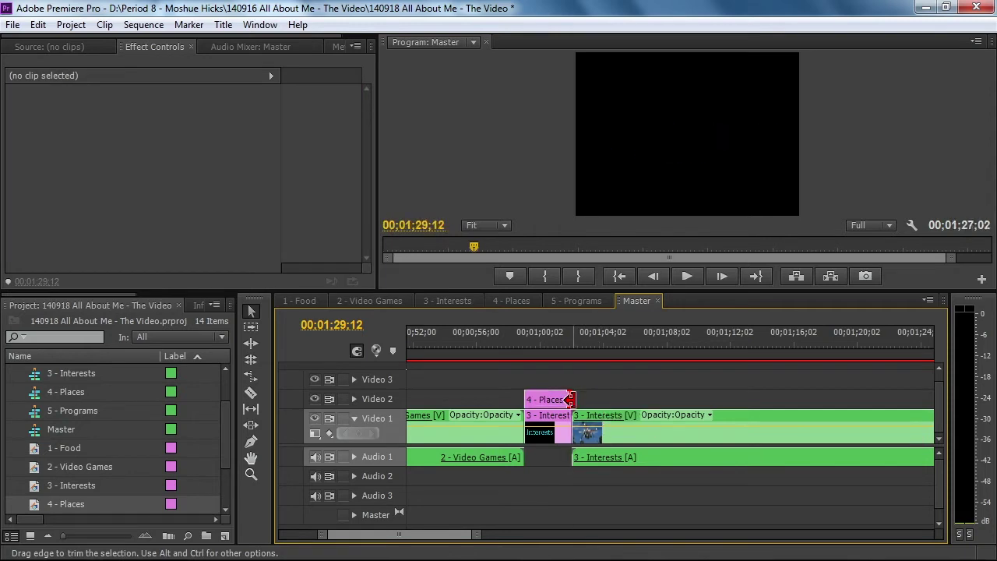
drag(474, 539, 493, 543)
drag(458, 399, 709, 421)
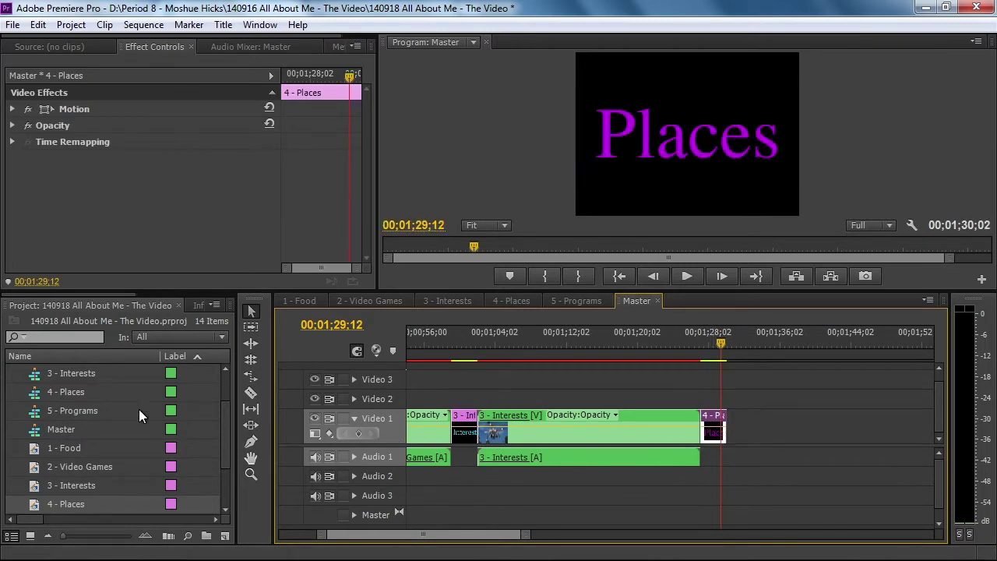
drag(35, 396, 734, 415)
- Append the 5 - Programs title, trimmed to three seconds, and the 5 - Programs sequence after the Places sequence
scroll(516, 537, down, 5)
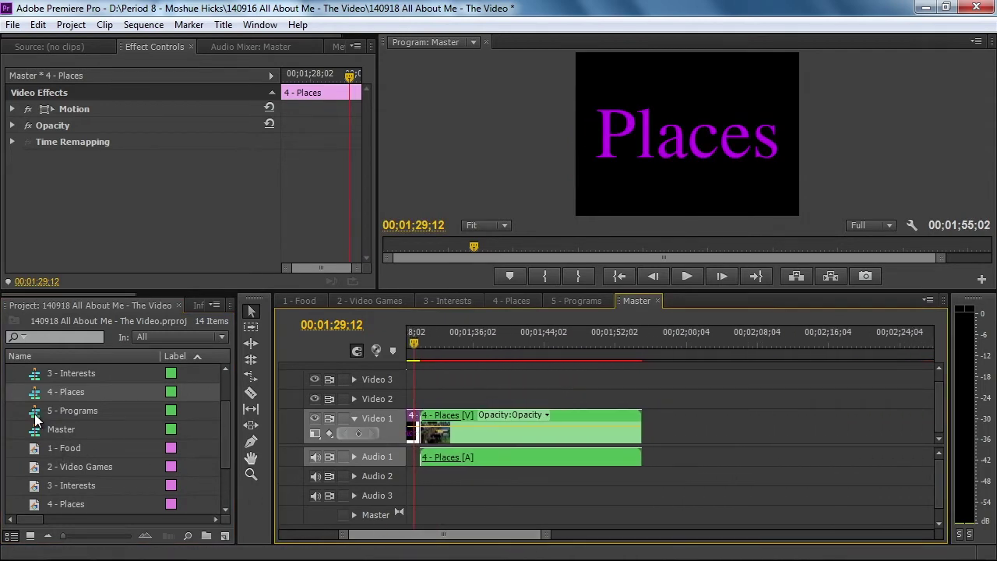
click(36, 504)
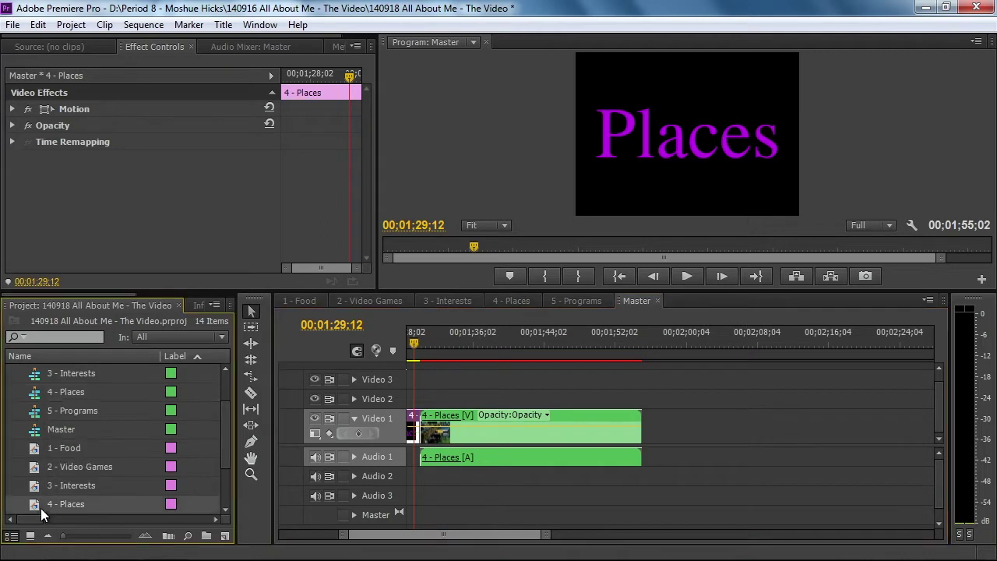
drag(40, 506, 738, 442)
drag(723, 346, 738, 347)
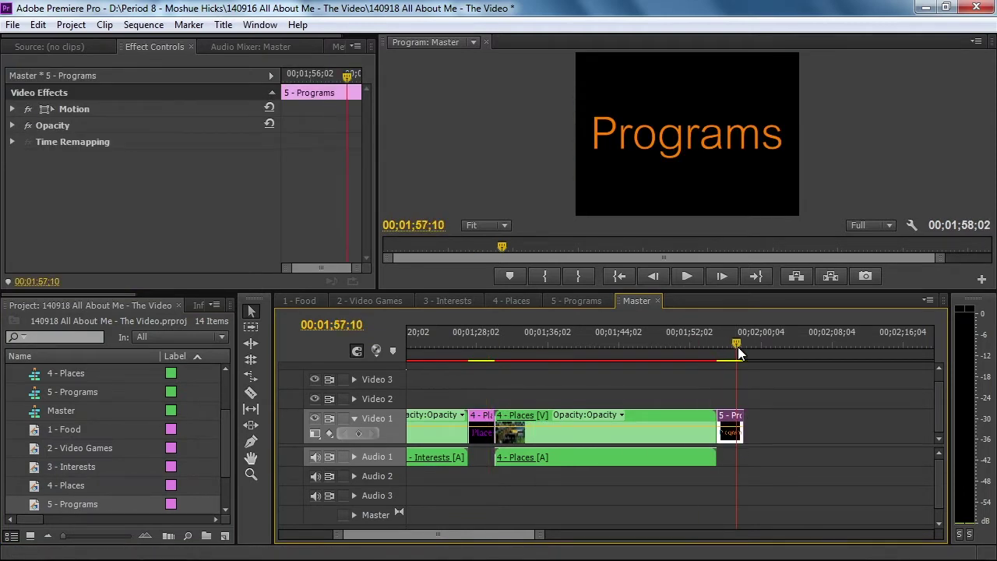
click(35, 398)
drag(146, 397, 729, 430)
drag(489, 534, 509, 535)
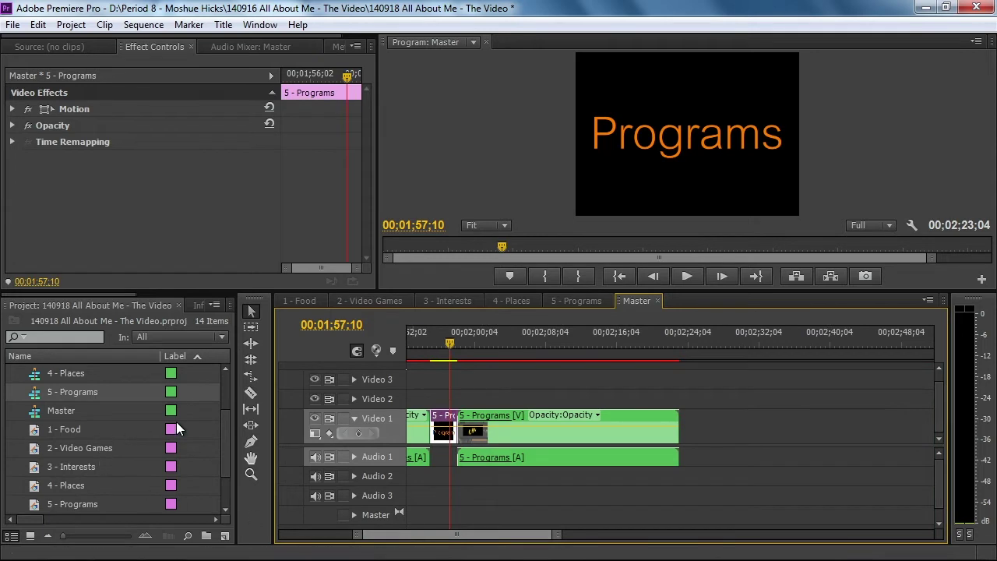
- Place the Credits title on Video 1 after the 5 - Programs sequence and play it back to check its speed
drag(222, 432, 218, 455)
click(44, 484)
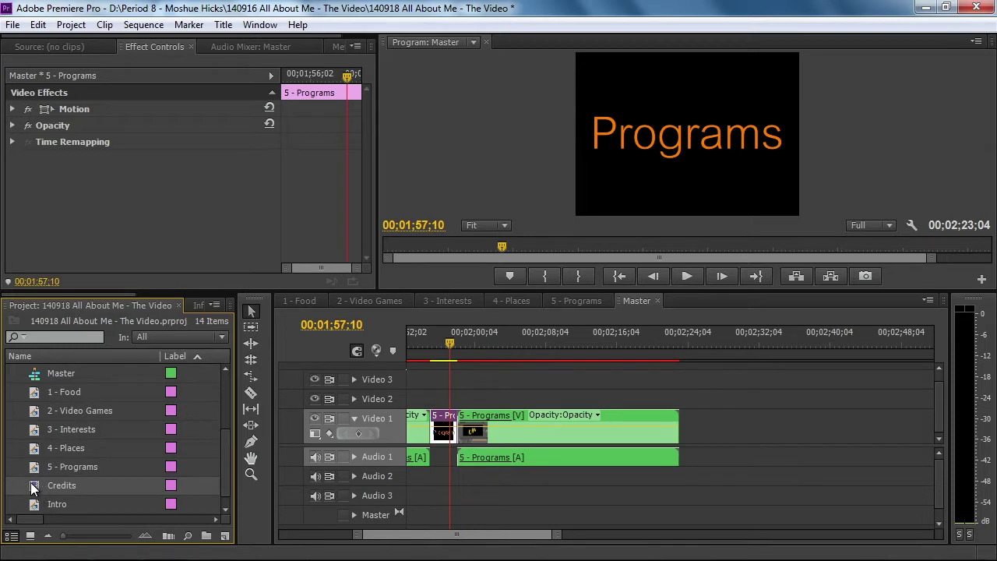
drag(35, 486, 686, 448)
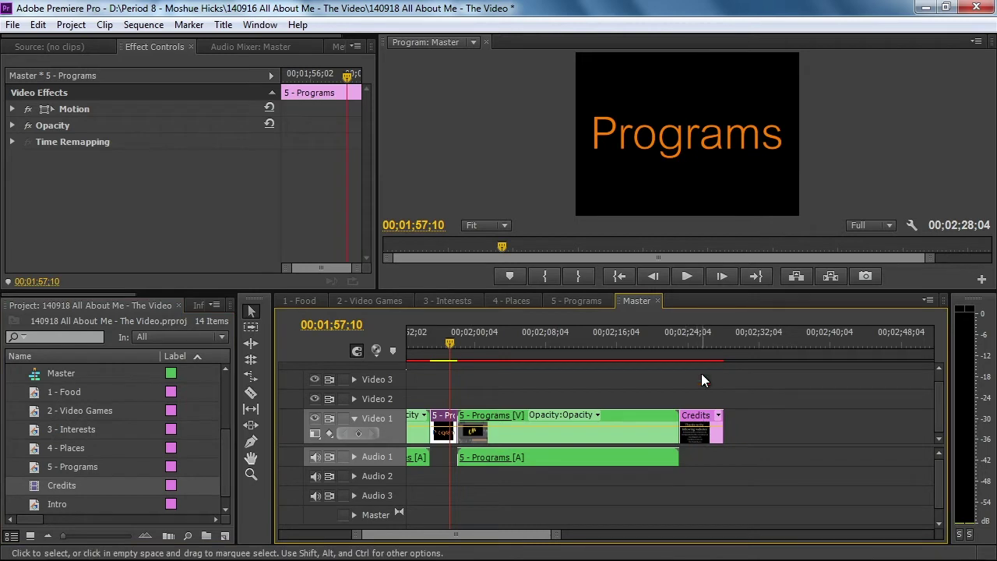
click(682, 338)
key(space)
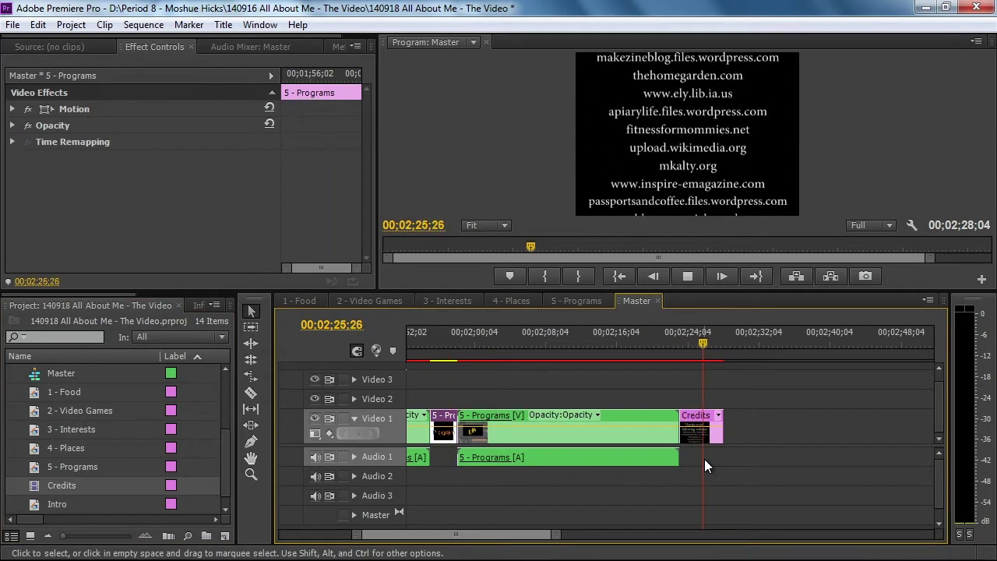
key(space)
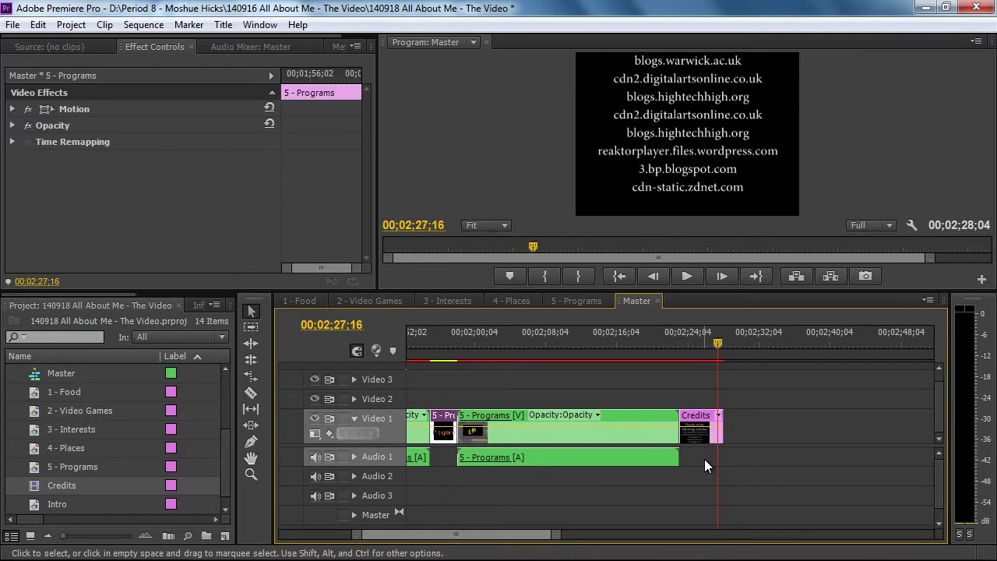
- Lengthen the Credits clip to end at about 00;02;32;23 and play it back from its start
click(726, 418)
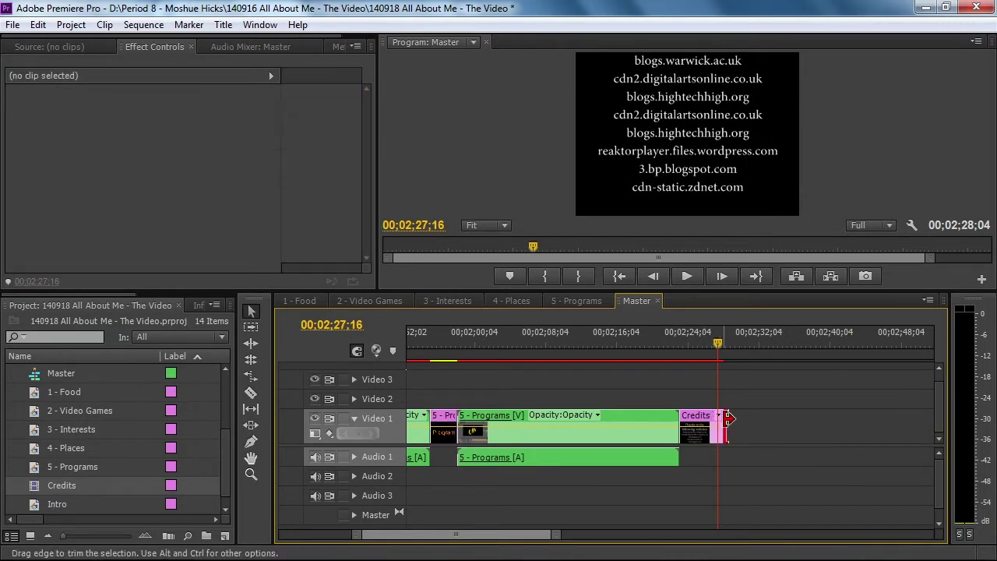
drag(729, 419, 770, 419)
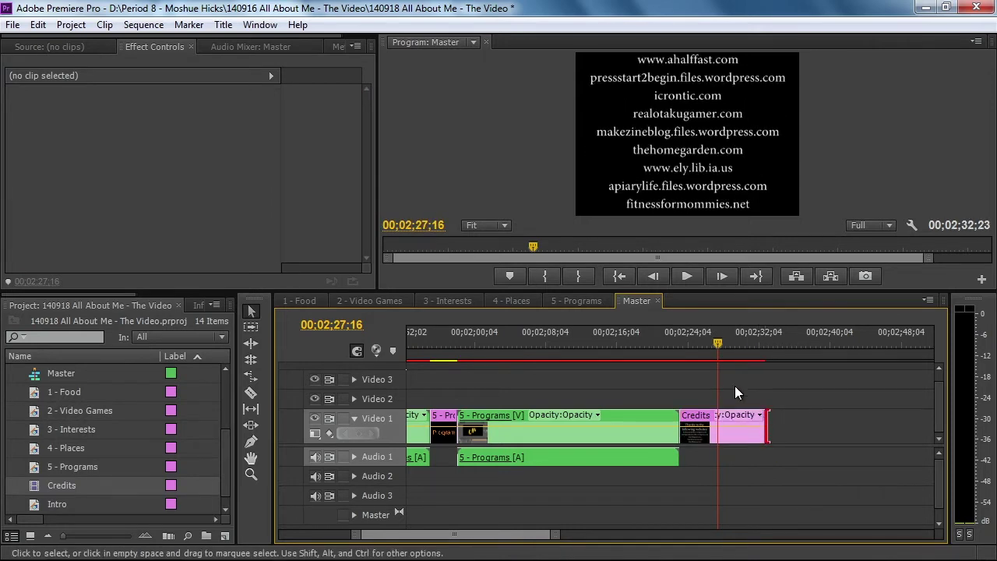
drag(715, 341, 677, 357)
key(space)
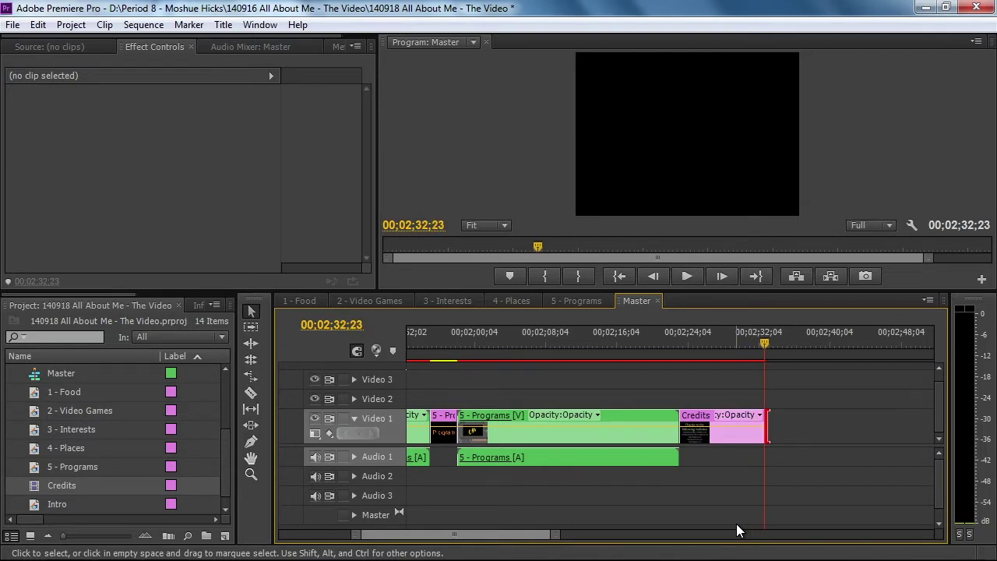
- Return to the cut between the Intro and the Food title and examine the 3D Motion and Dissolve video transitions
drag(538, 534, 456, 545)
drag(468, 331, 436, 350)
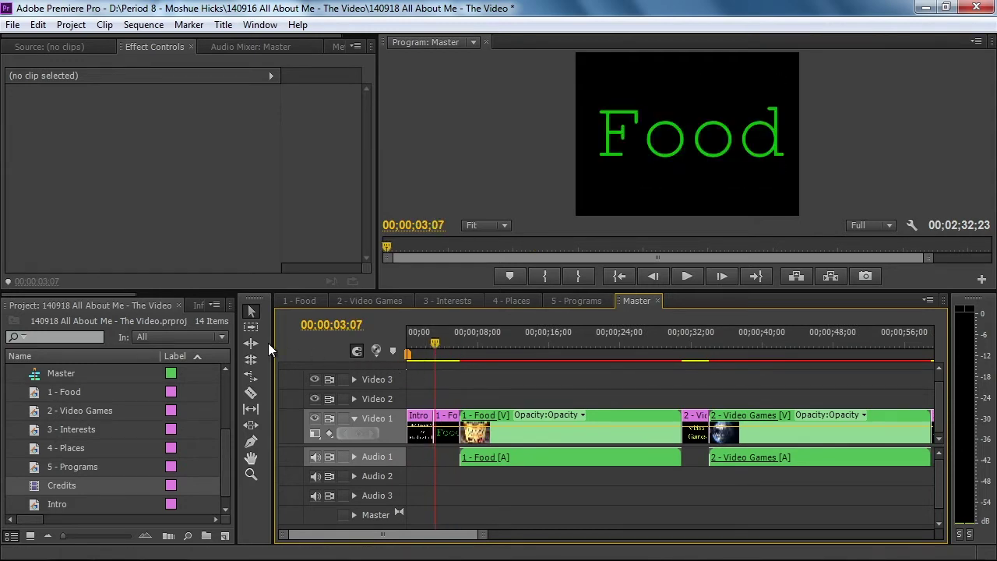
drag(101, 294, 169, 294)
click(127, 308)
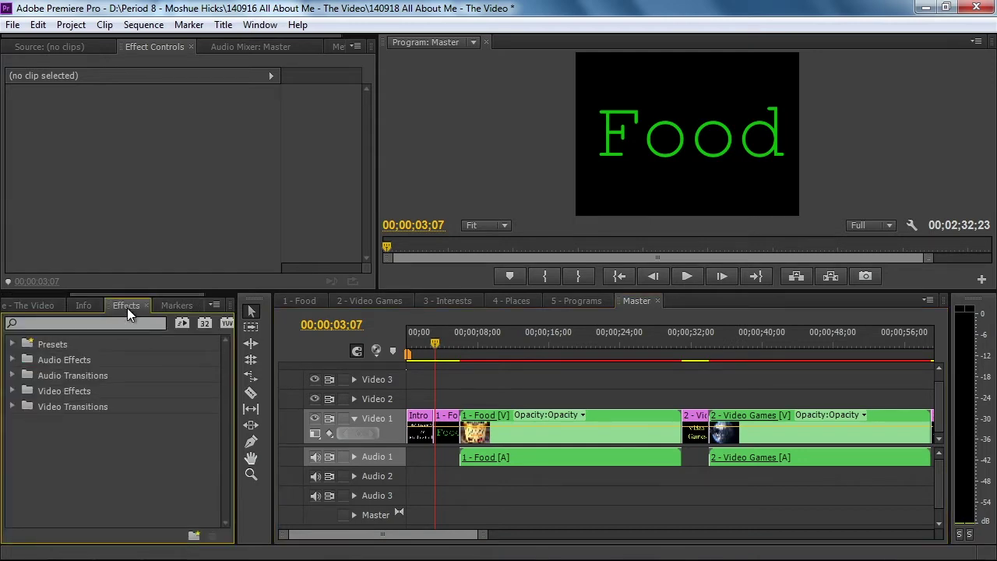
click(11, 407)
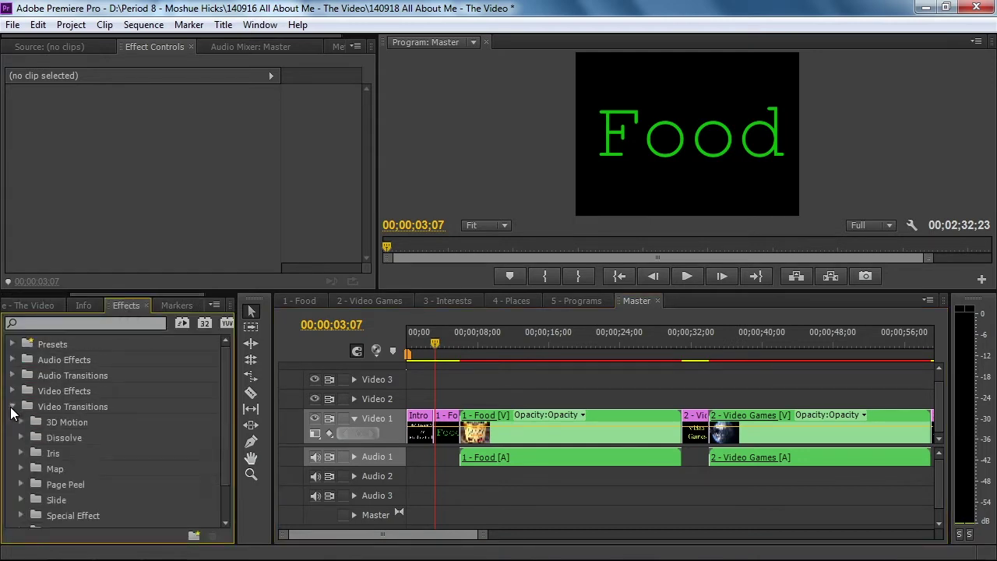
drag(225, 401, 228, 432)
click(21, 381)
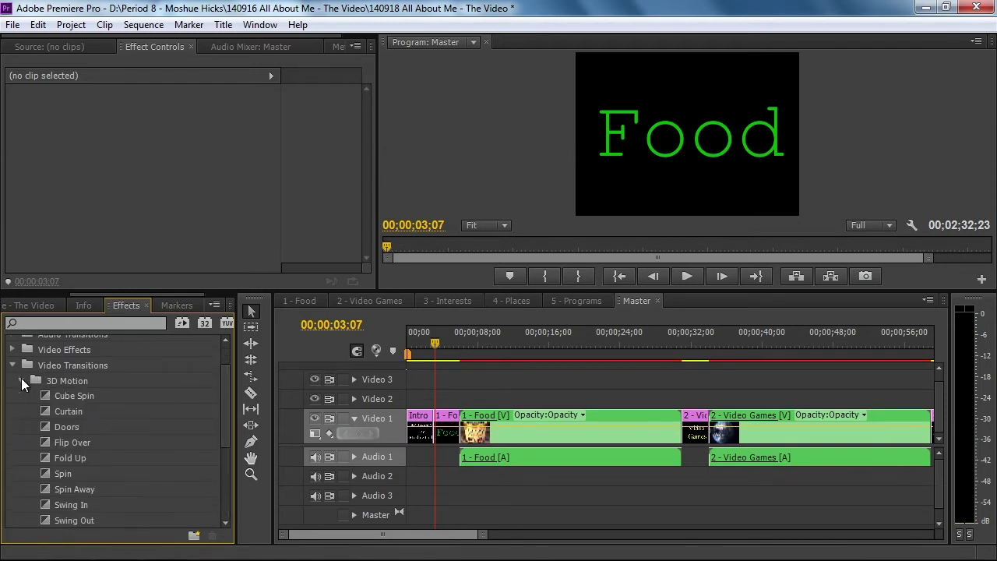
drag(223, 397, 226, 448)
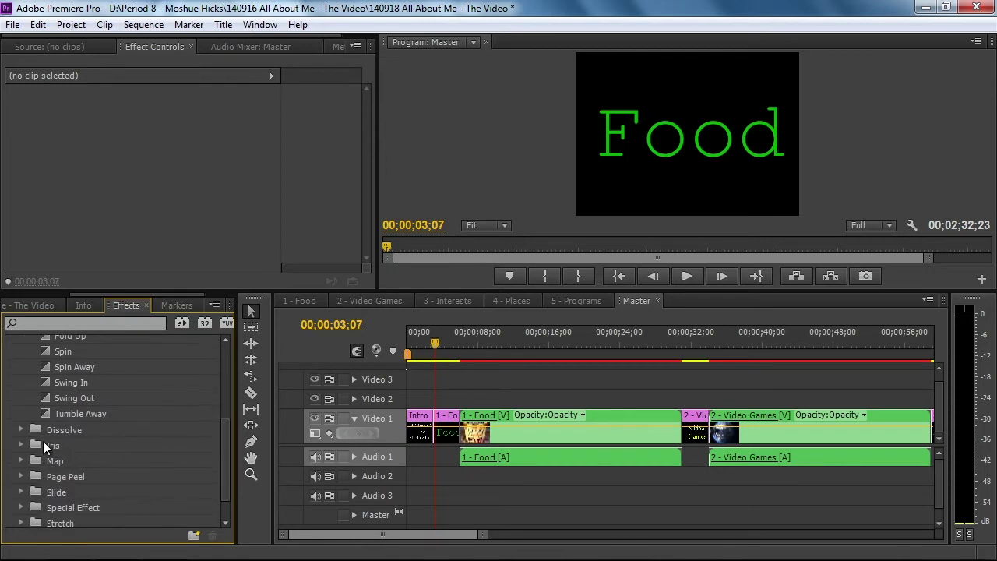
click(21, 428)
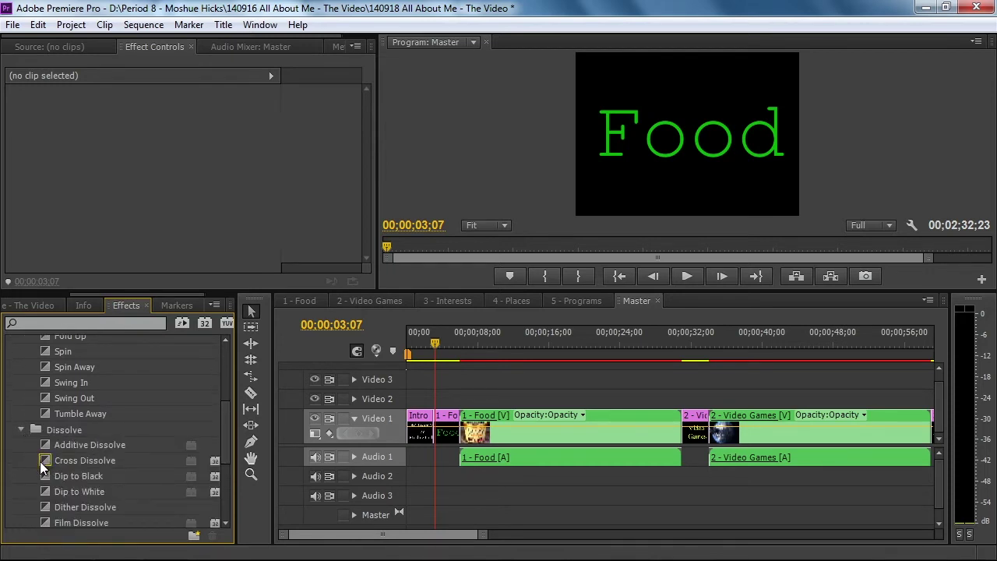
click(81, 461)
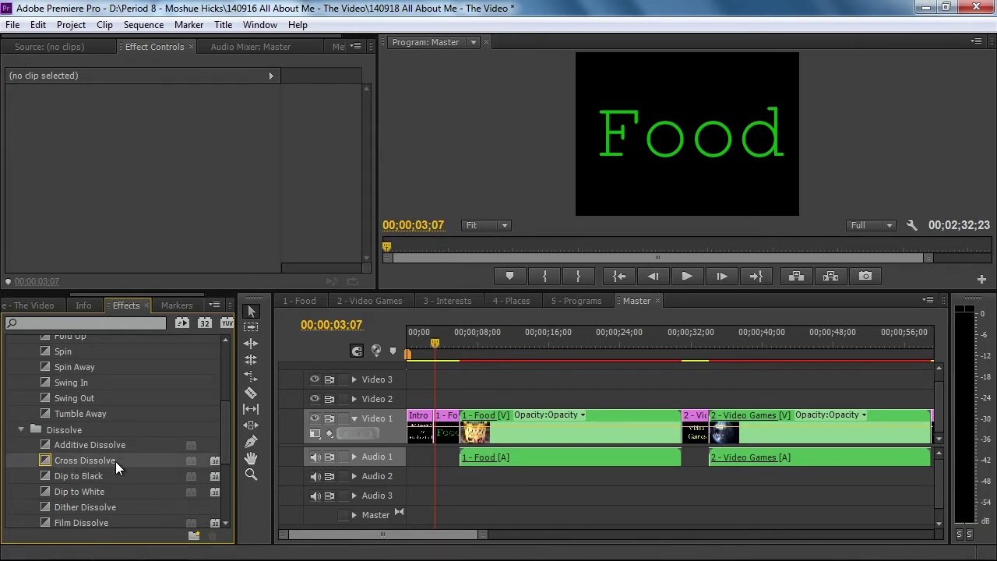
drag(222, 448, 223, 423)
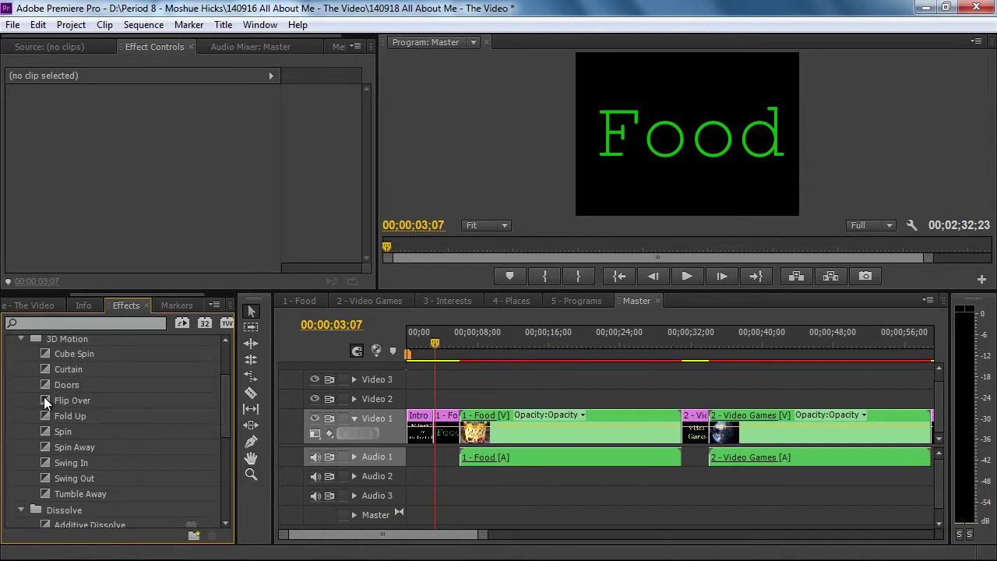
- Apply the Cube Spin transition between the Intro and the Food title and enlarge the program preview
drag(46, 353, 442, 437)
drag(433, 339, 435, 339)
drag(462, 288, 459, 348)
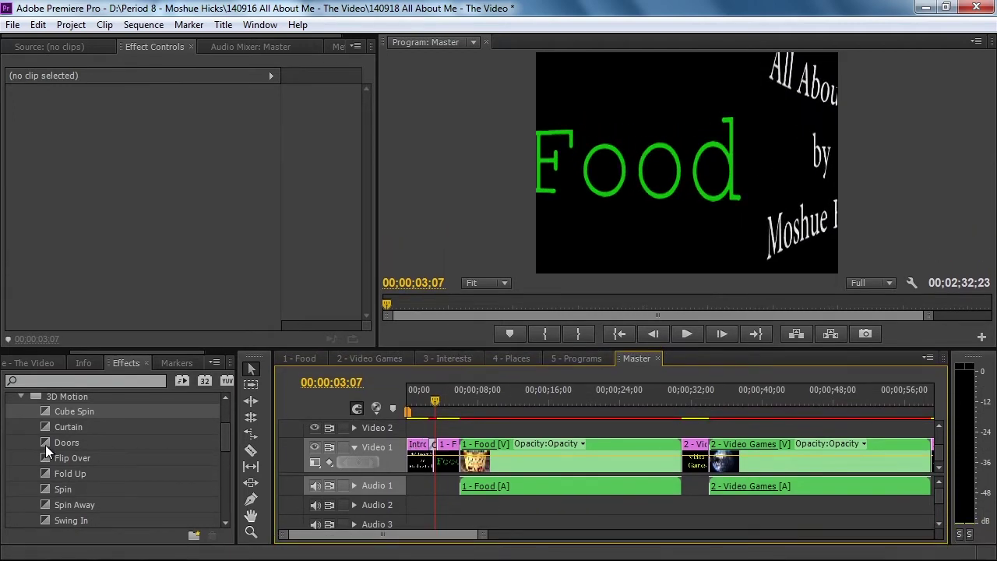
- Apply the Flip Over transition between the Food title and the 1 - Food sequence and preview it at 00;00;06;07
drag(48, 456, 453, 458)
click(450, 398)
drag(450, 398, 462, 395)
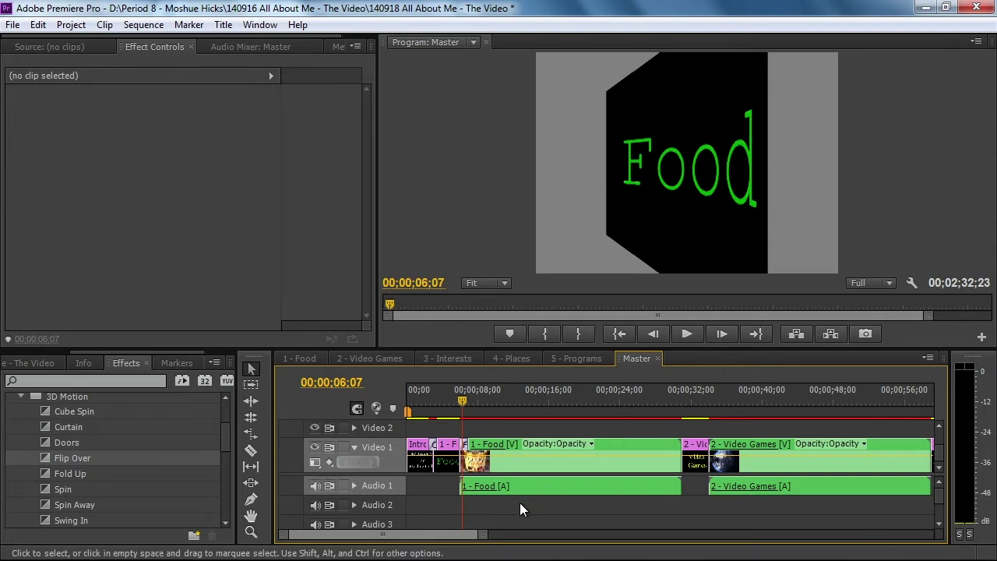
- Set the direction of the Flip Over transition between the Food title and the 1 - Food sequence to North to South
drag(482, 535, 424, 537)
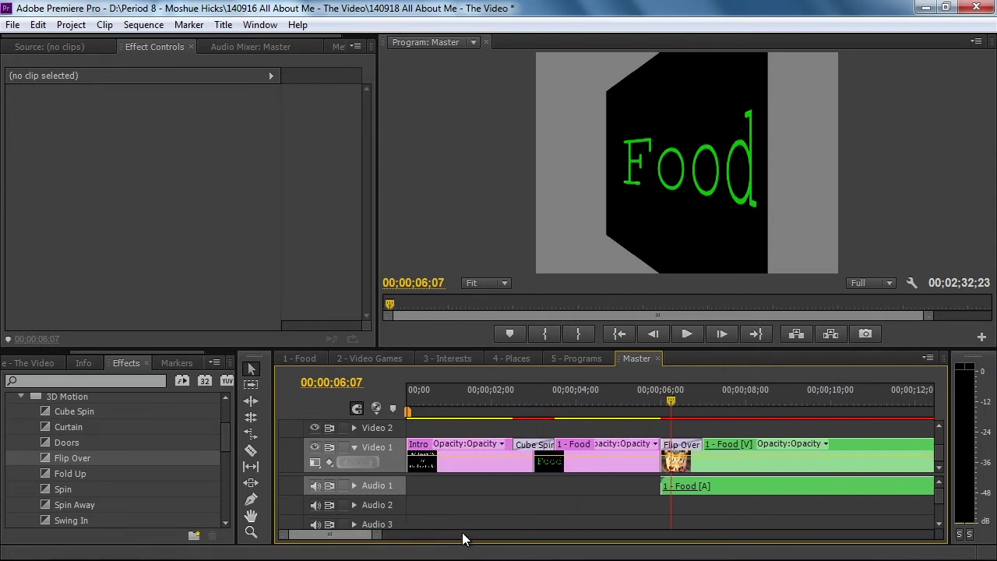
click(677, 460)
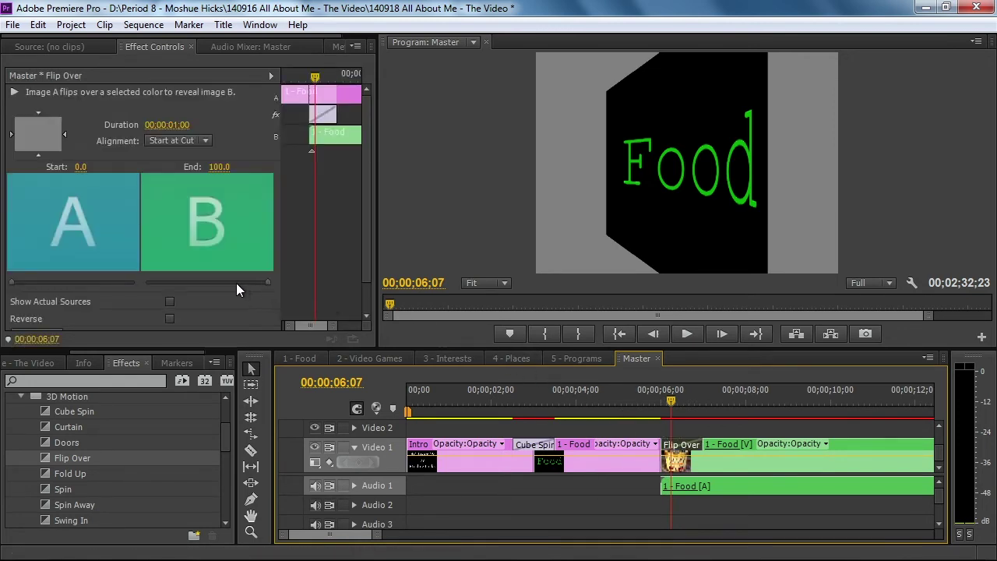
click(36, 113)
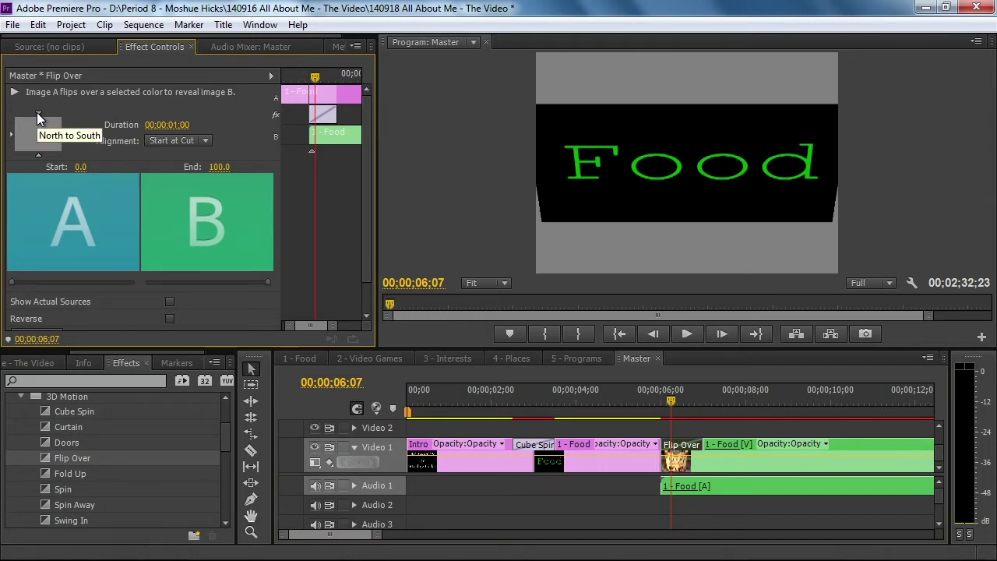
- Set the Flip Over transition's custom fill color to near-black (030000) and scrub through it to 00;00;07;01
drag(366, 142, 368, 182)
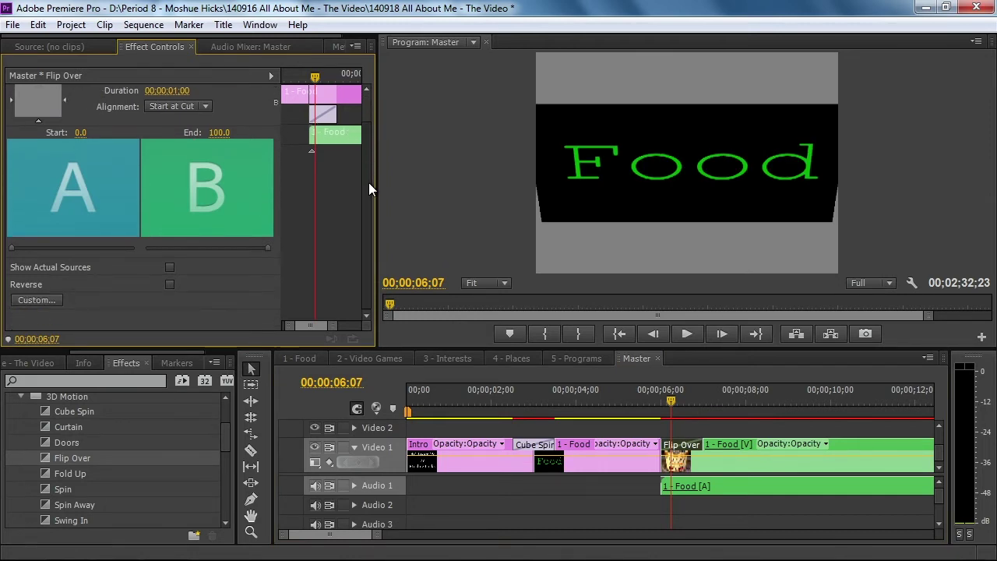
click(36, 300)
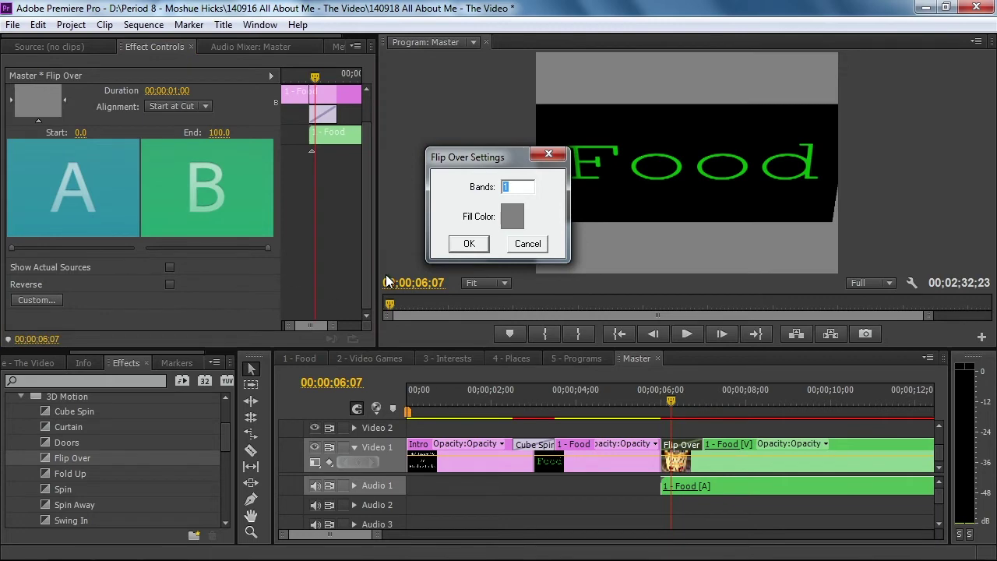
click(513, 217)
drag(507, 235, 526, 214)
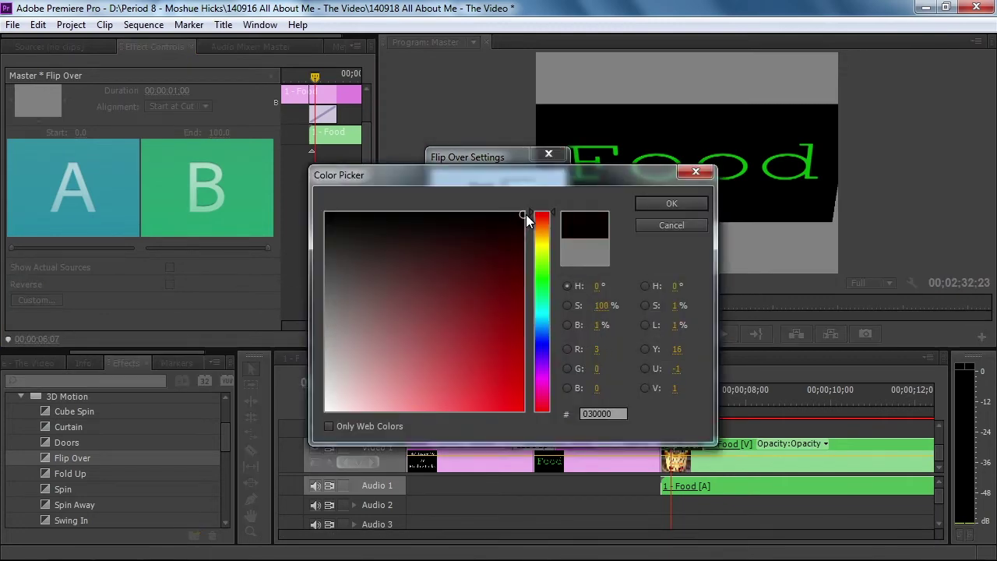
click(660, 203)
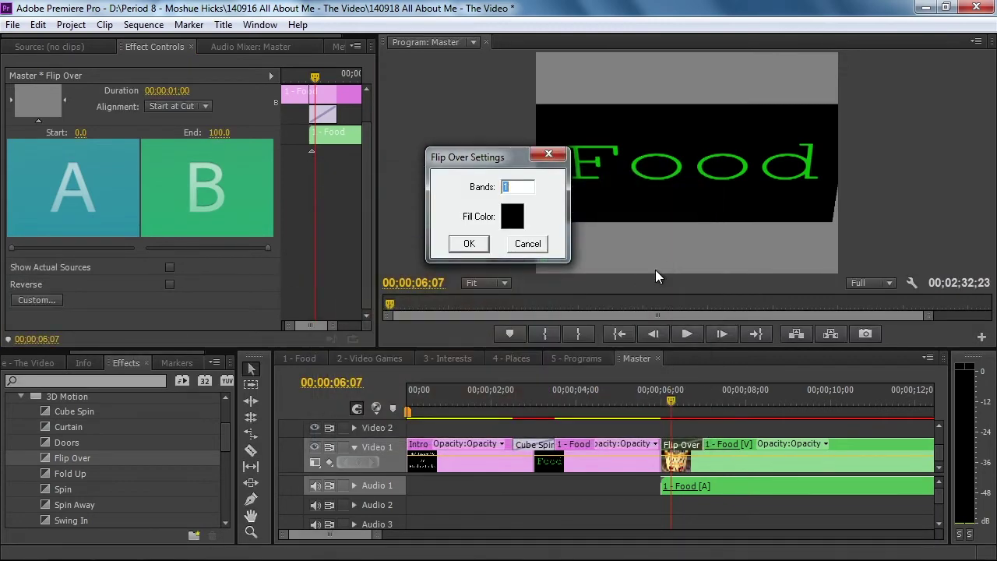
click(469, 244)
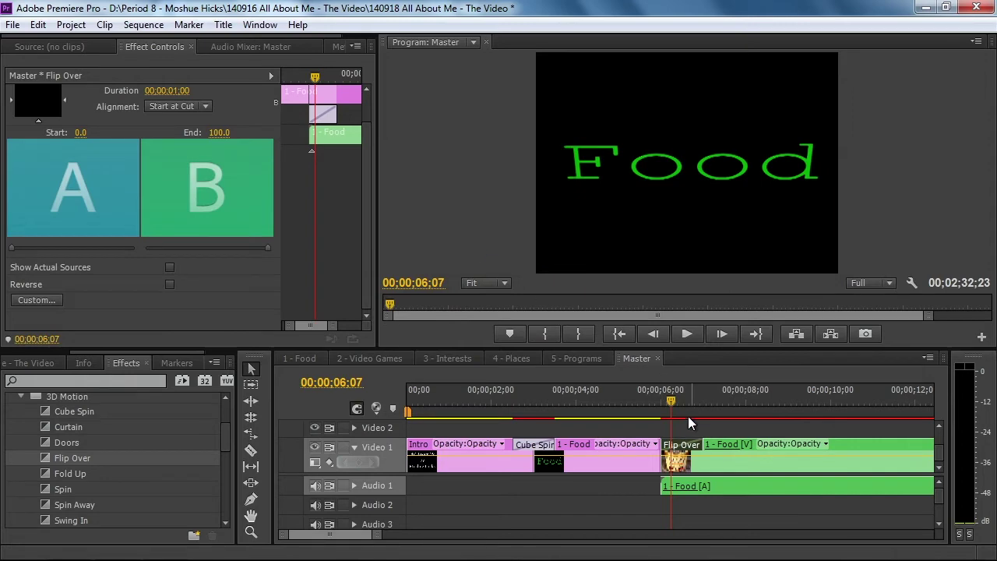
drag(666, 399, 704, 400)
- Apply Iris Diamond between the 1 - Food sequence and the Video Games title, and Iris Cross between that title and 2 - Video Games, previewing both
drag(377, 539, 464, 537)
drag(226, 439, 233, 490)
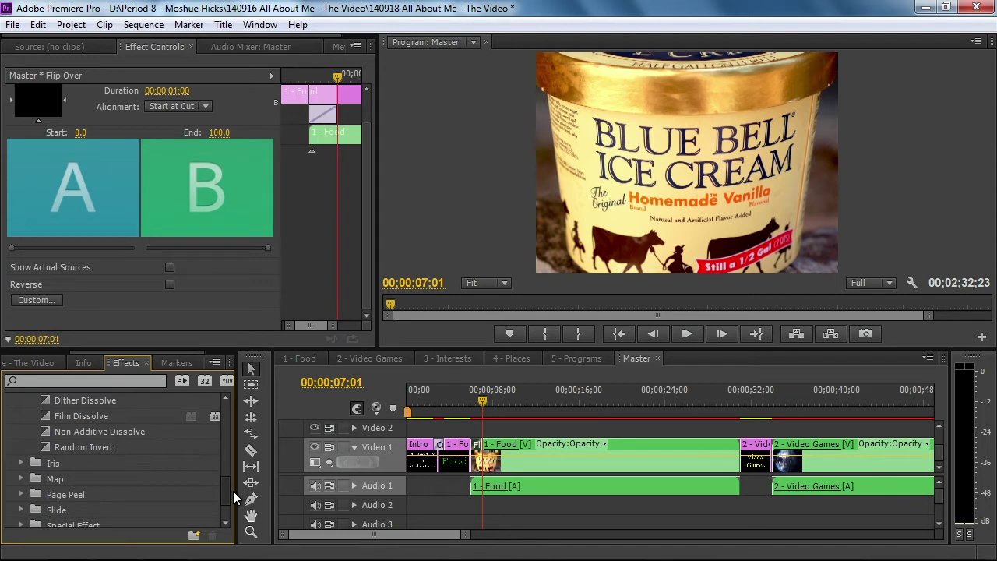
click(19, 463)
drag(48, 506, 736, 460)
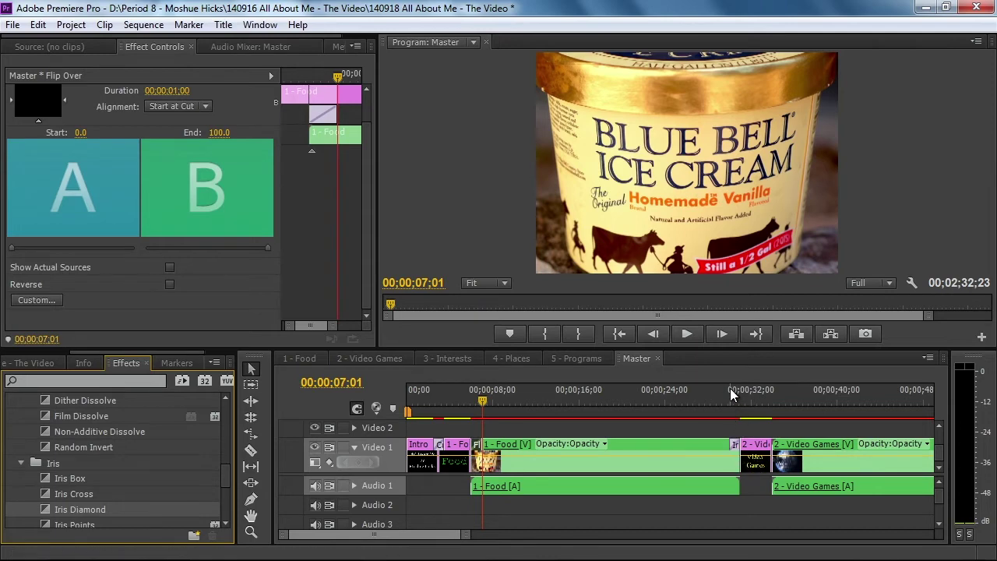
click(731, 388)
drag(734, 388, 751, 401)
drag(44, 498, 775, 461)
drag(760, 400, 777, 413)
- Apply the Page Peel transition between the 2 - Video Games sequence and the Interests title and preview it at 00;00;58;08
mouse_move(459, 543)
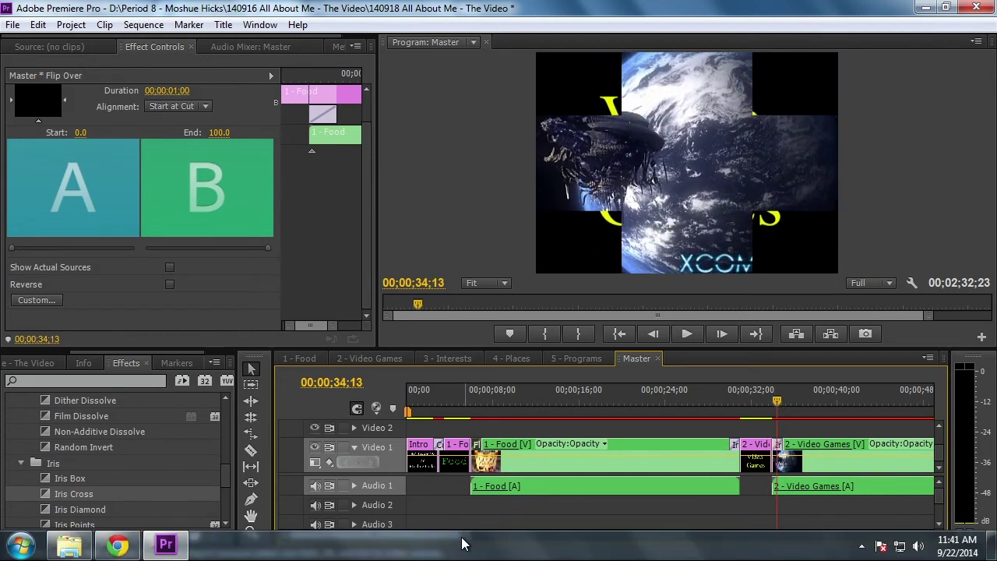
drag(464, 535, 583, 536)
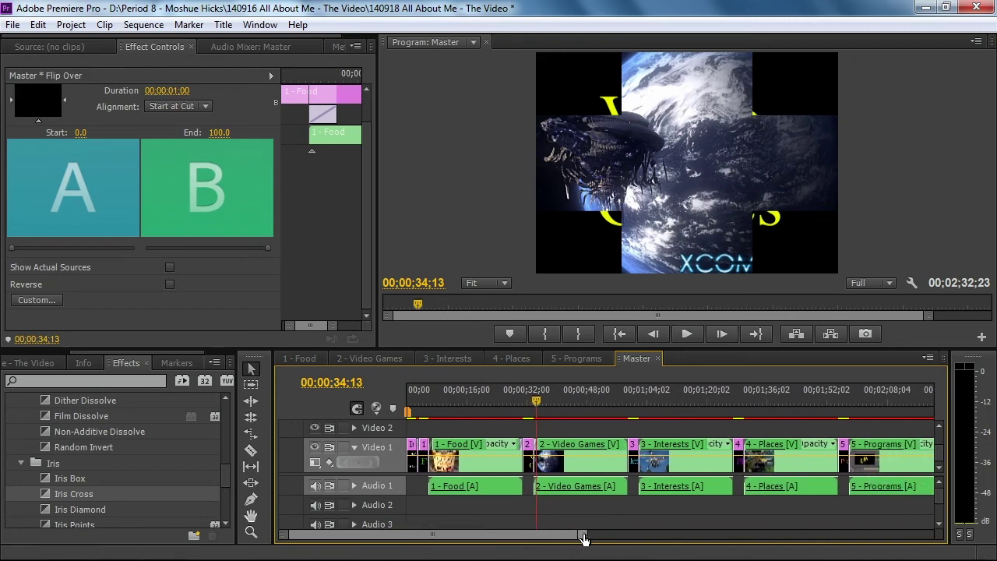
drag(227, 477, 222, 502)
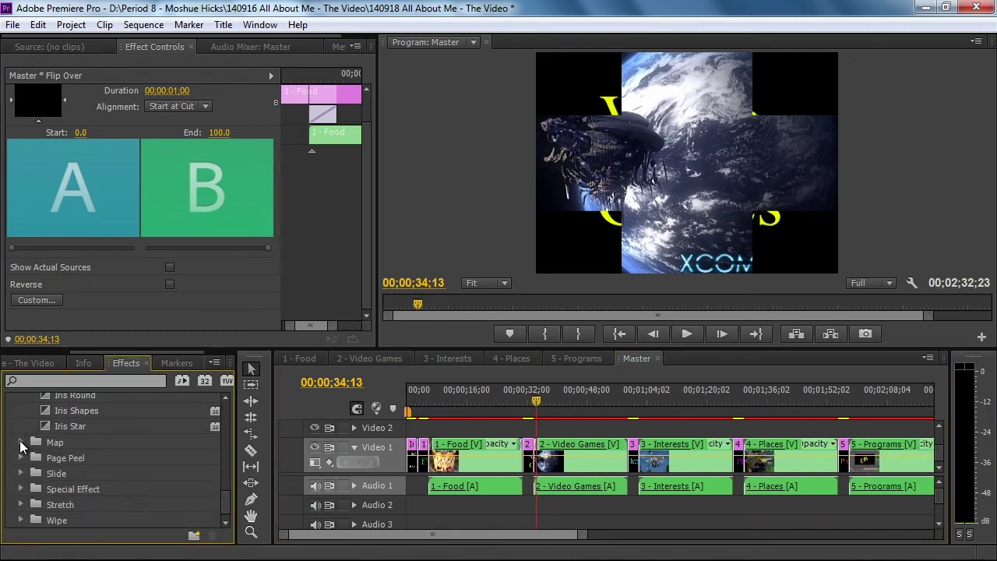
click(21, 442)
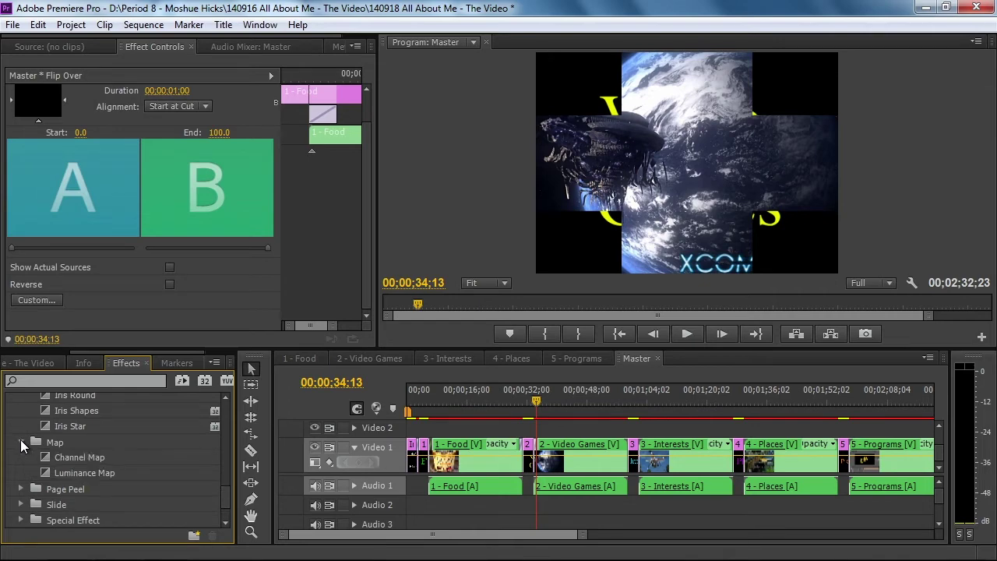
click(21, 442)
click(21, 458)
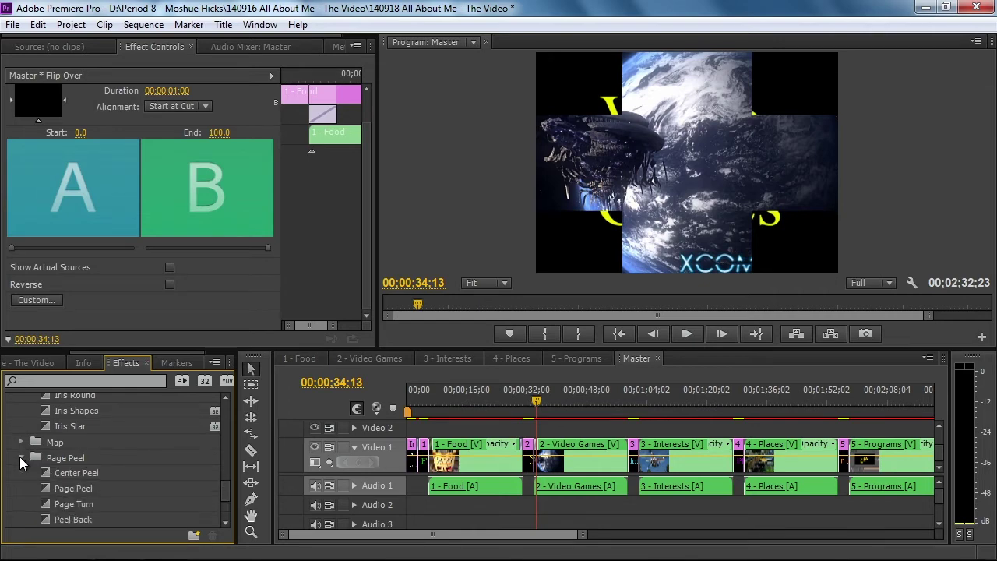
drag(45, 486, 627, 402)
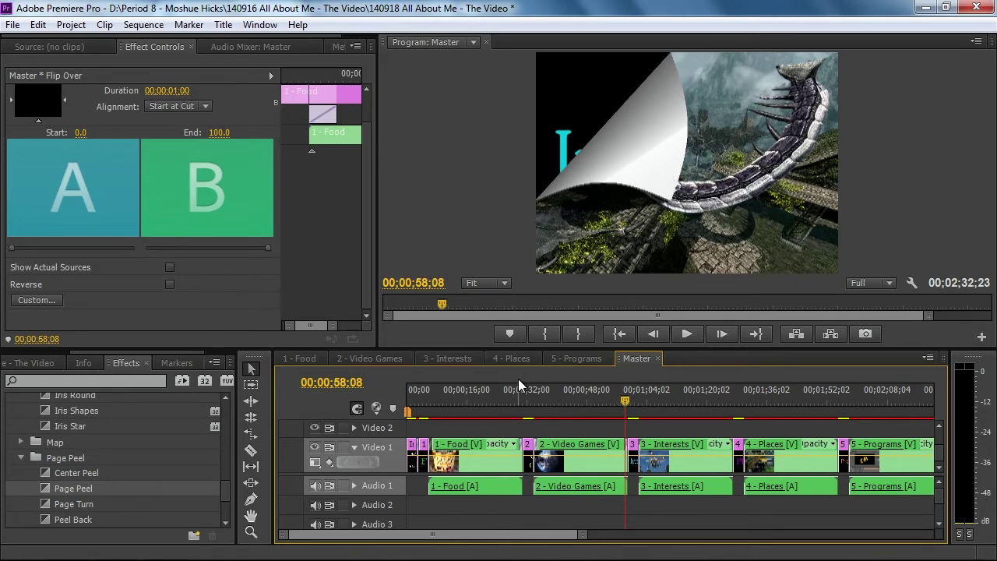
- Apply the Band Slide transition between the 2 - Video Games sequence and the Interests title and play it back
mouse_move(581, 532)
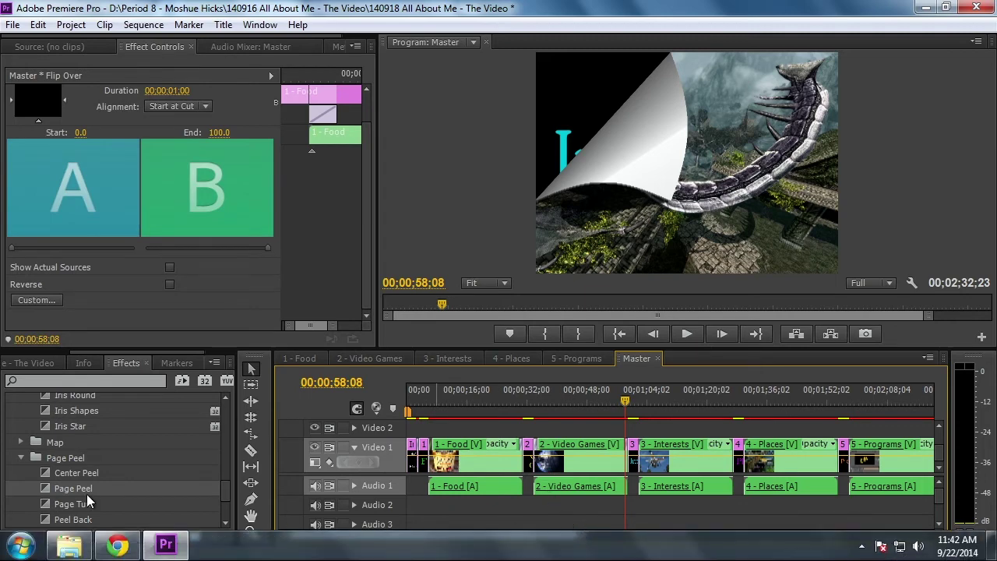
click(21, 458)
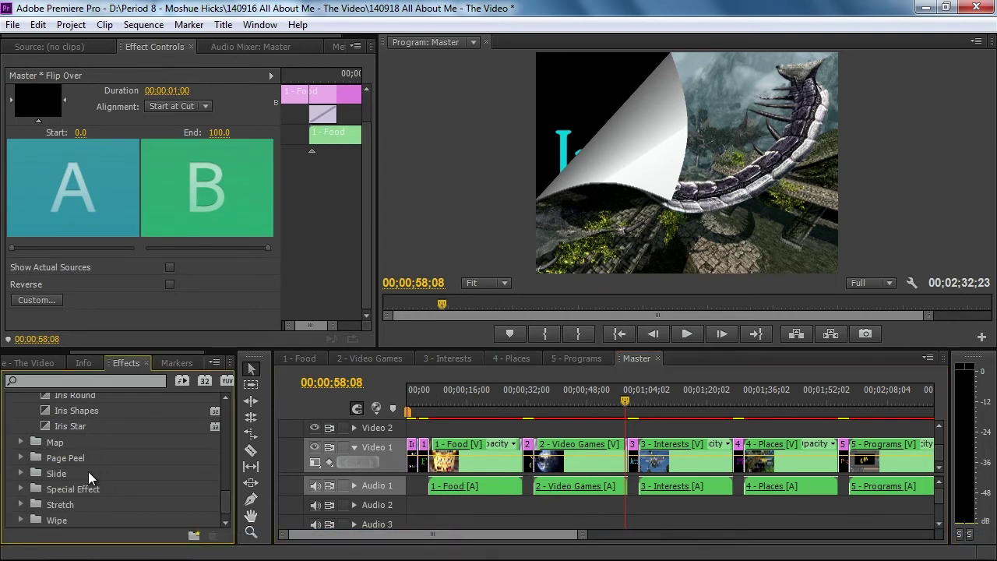
click(21, 472)
drag(45, 491, 629, 465)
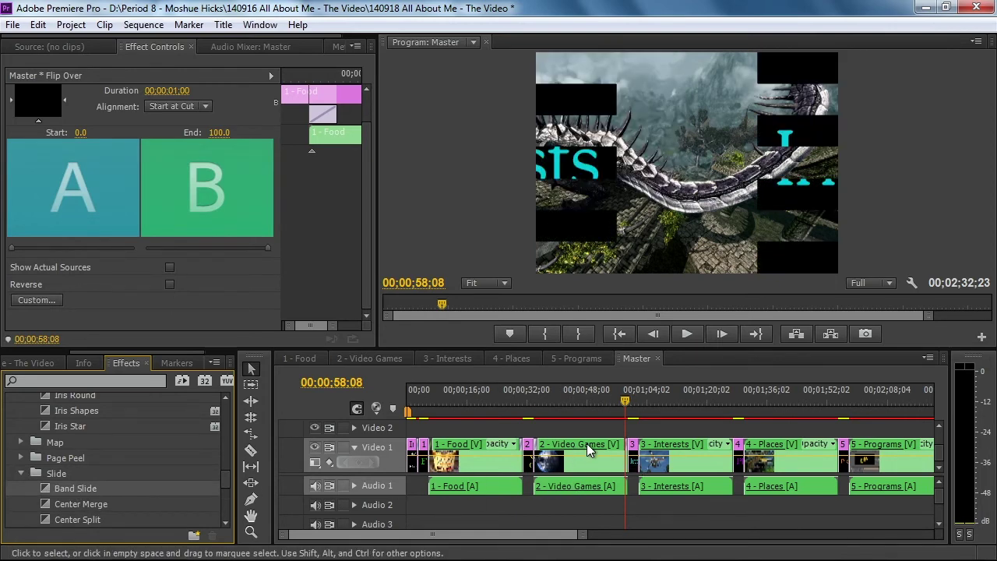
key(space)
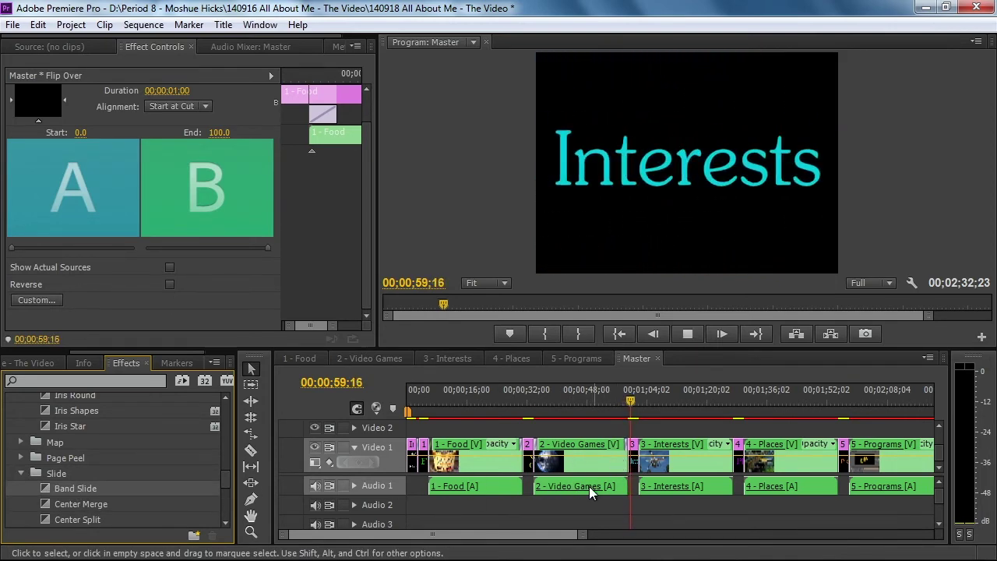
key(space)
- Apply the Multi-Spin transition between the Interests title and the 3 - Interests sequence and play it back
drag(583, 535, 552, 535)
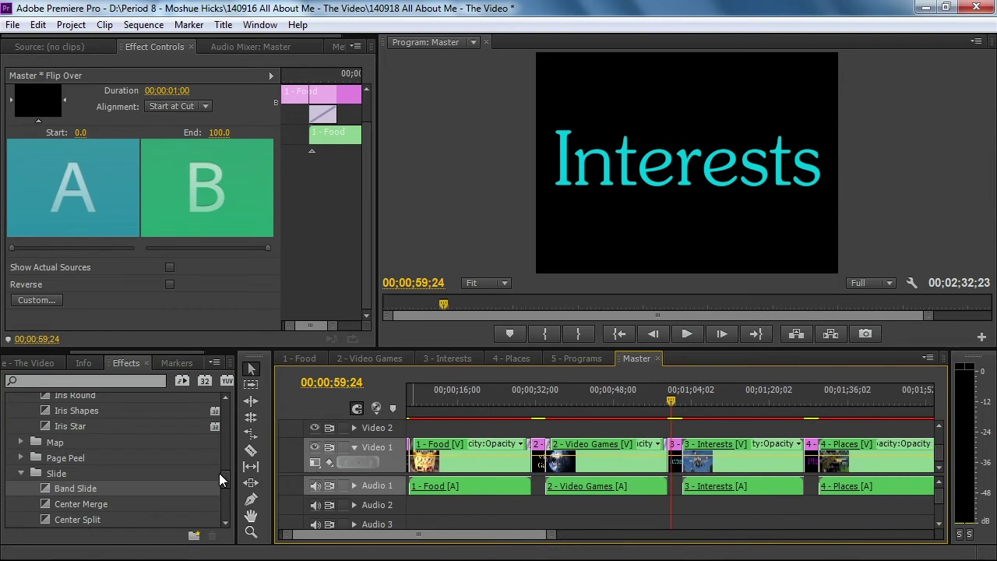
drag(224, 475, 224, 489)
drag(48, 435, 676, 456)
key(space)
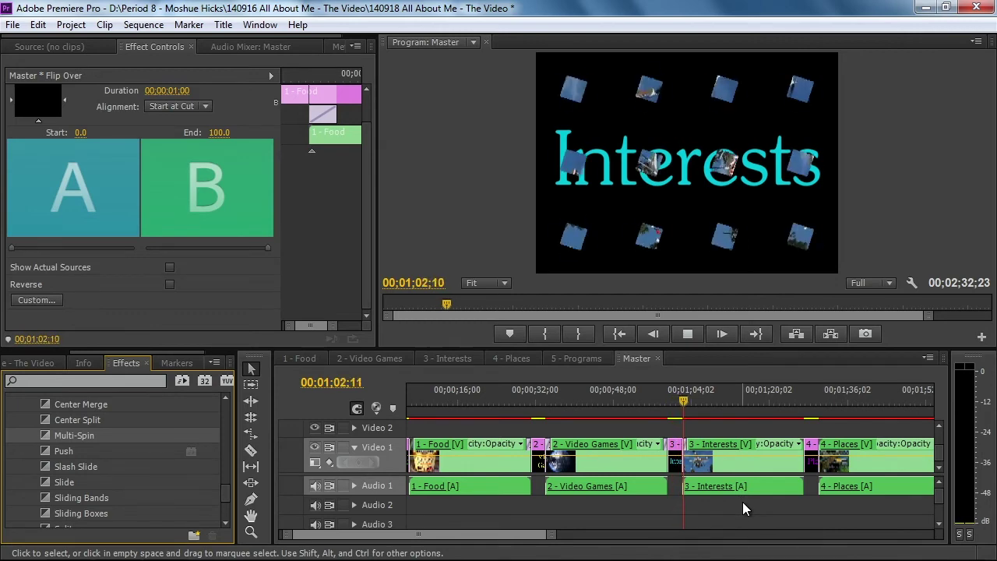
key(space)
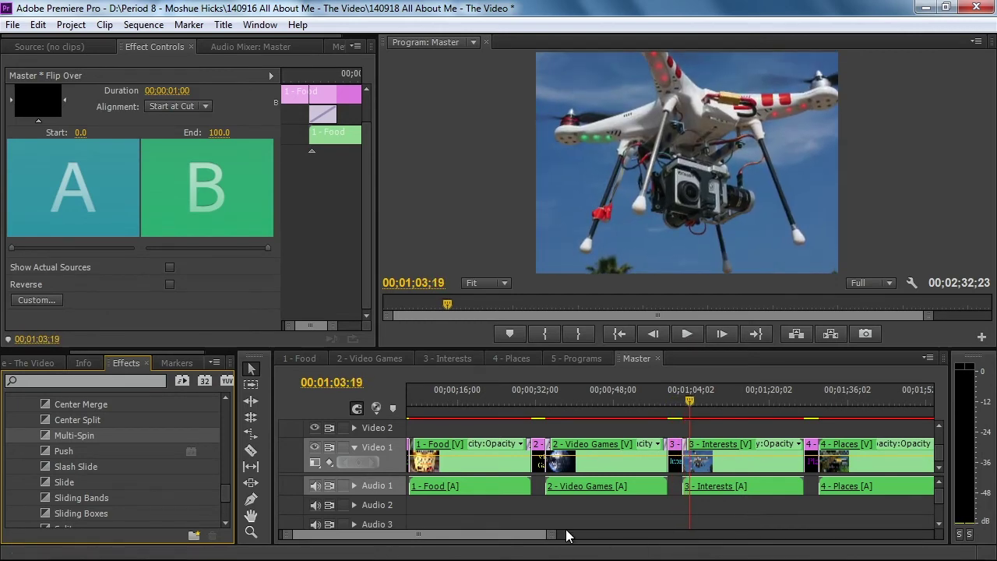
- Apply the Swirl transition between the 3 - Interests sequence and the Places title and play it back
drag(228, 496, 229, 506)
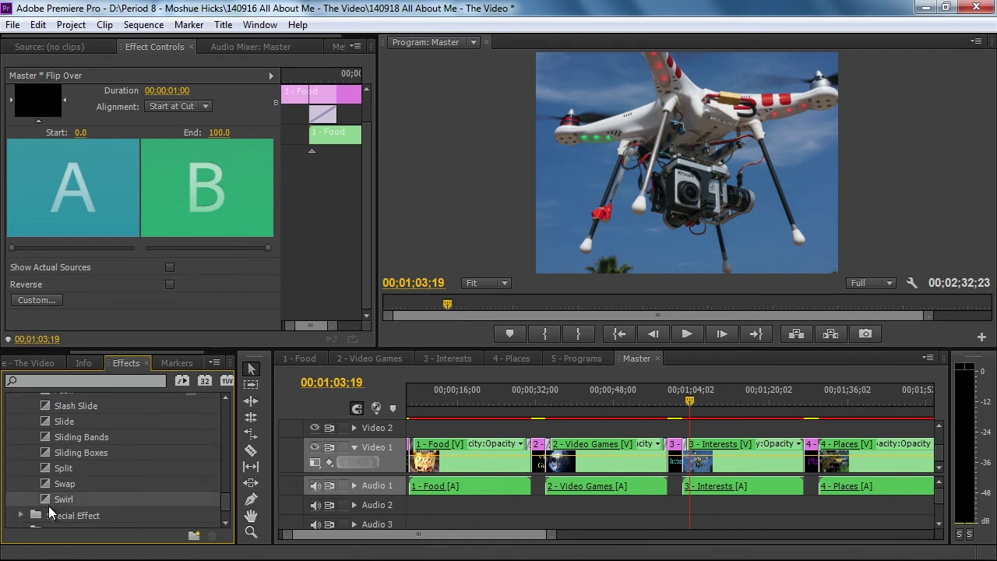
drag(47, 499, 794, 452)
click(795, 399)
key(space)
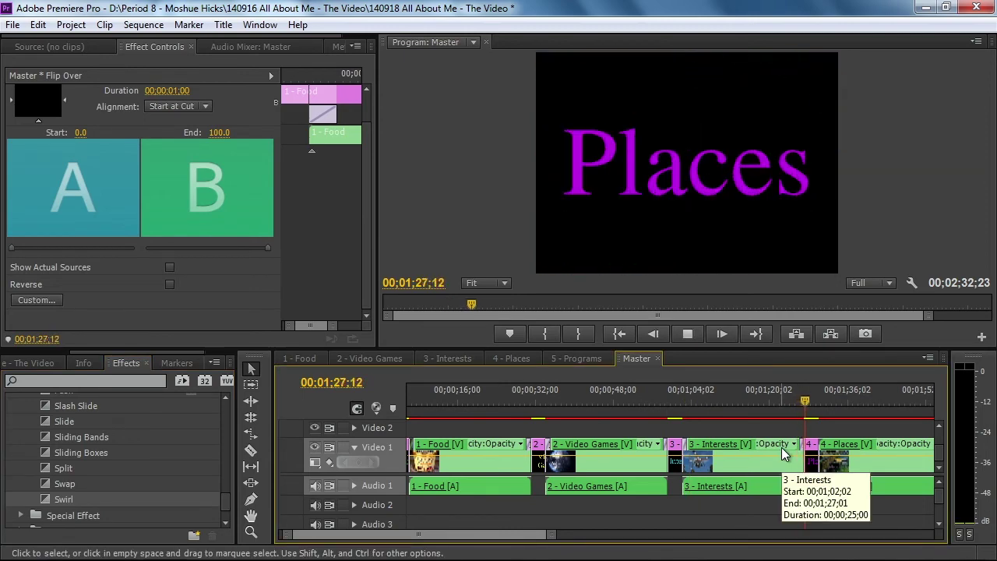
key(space)
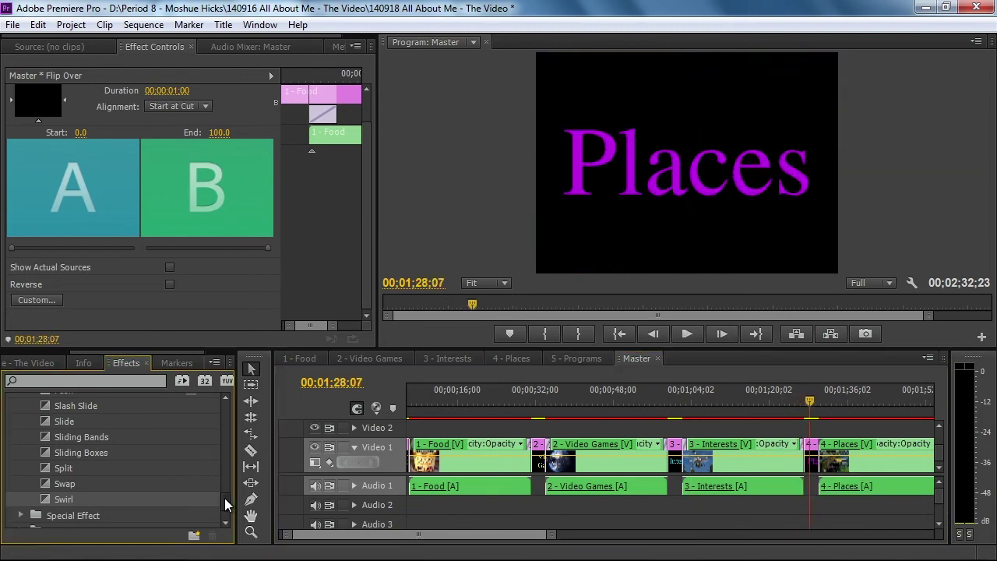
- Apply the Cross Stretch transition between the Places title and the 4 - Places sequence and play it back
drag(225, 498, 225, 509)
click(20, 489)
drag(46, 506, 829, 459)
key(space)
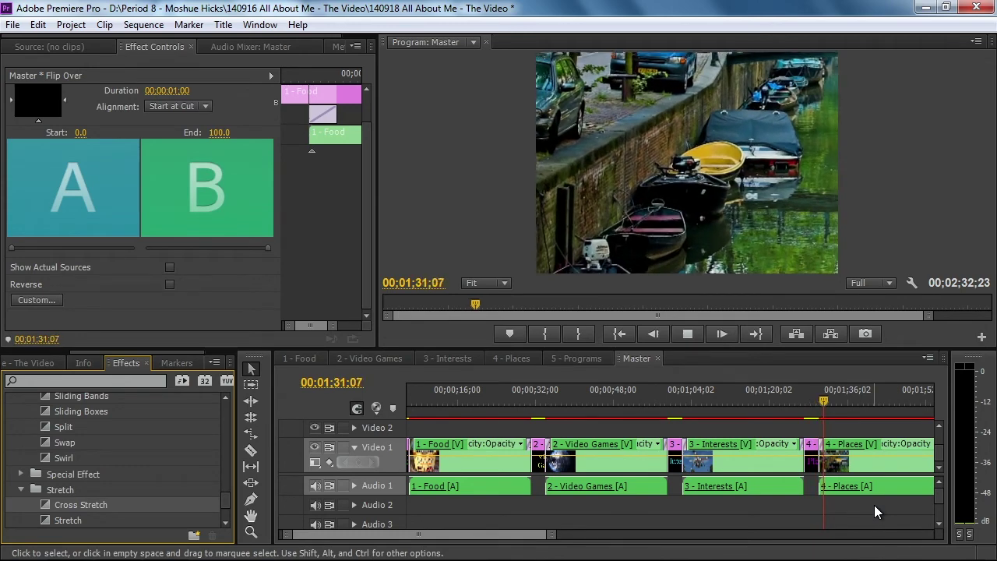
key(space)
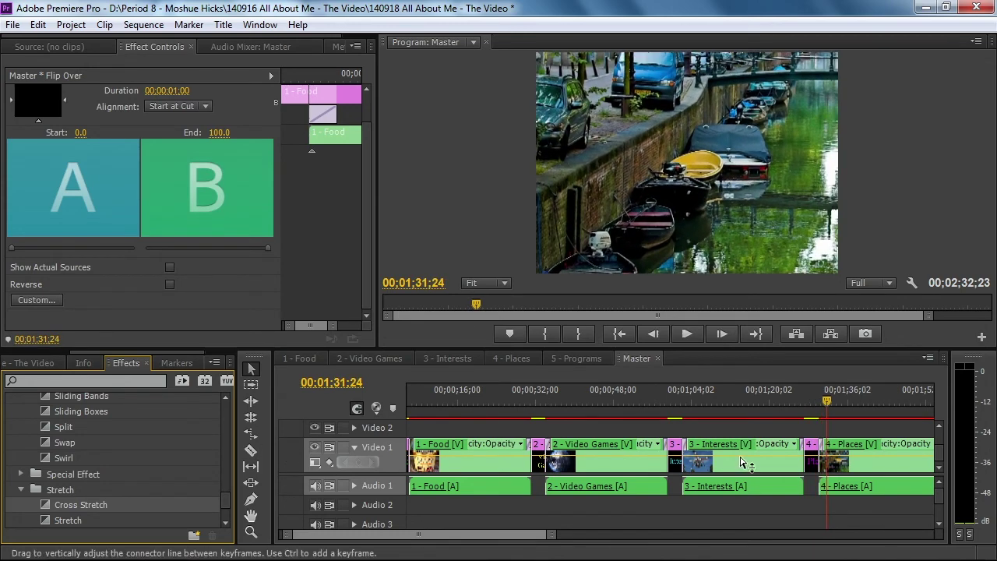
- Set the Cross Stretch transition's direction to South to North and scrub the preview to 00;01;31;17
click(823, 445)
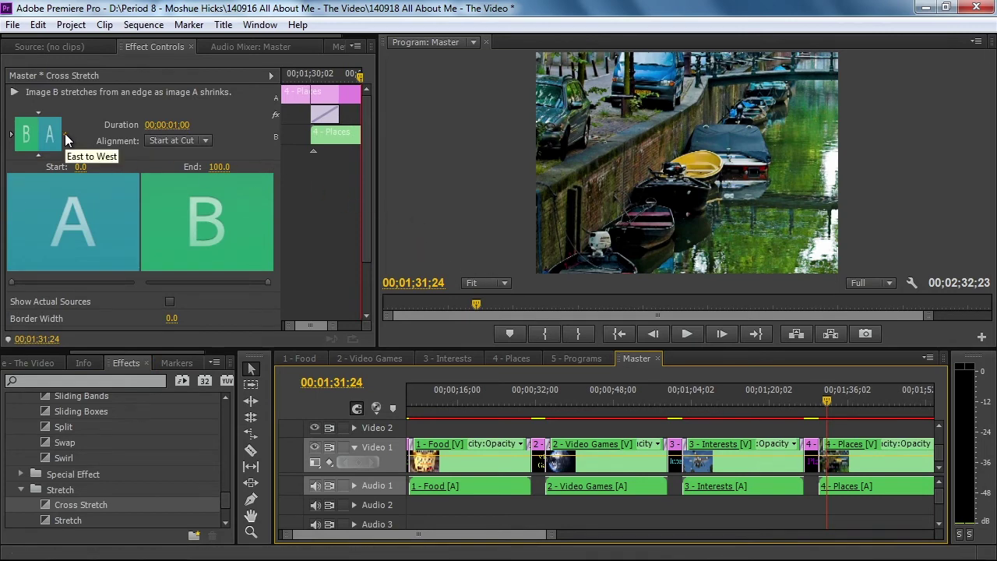
click(37, 156)
drag(825, 400, 828, 401)
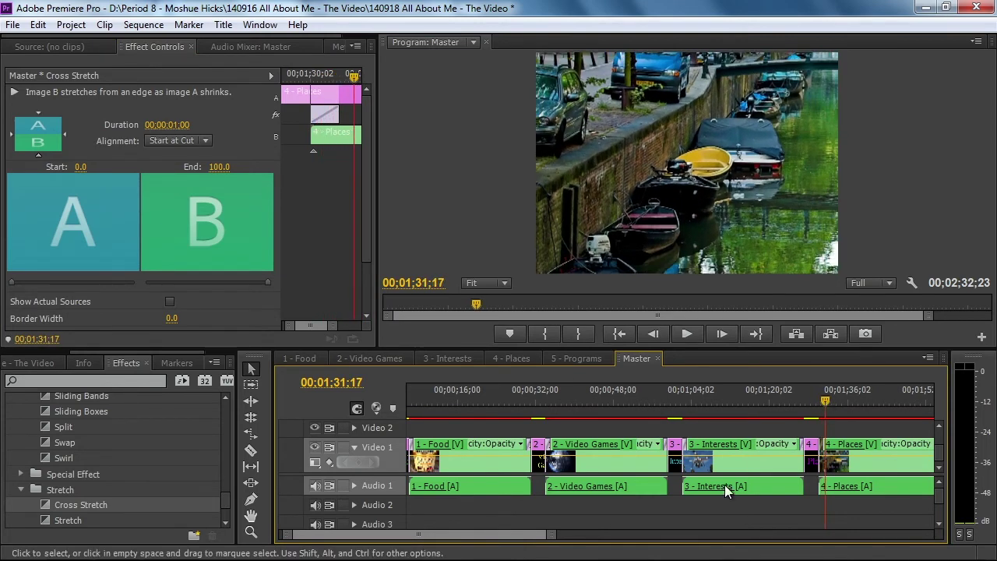
- Apply the Clock Wipe transition between the 4 - Places sequence and the Programs title and preview it at 00;01;54;24
drag(552, 534, 601, 535)
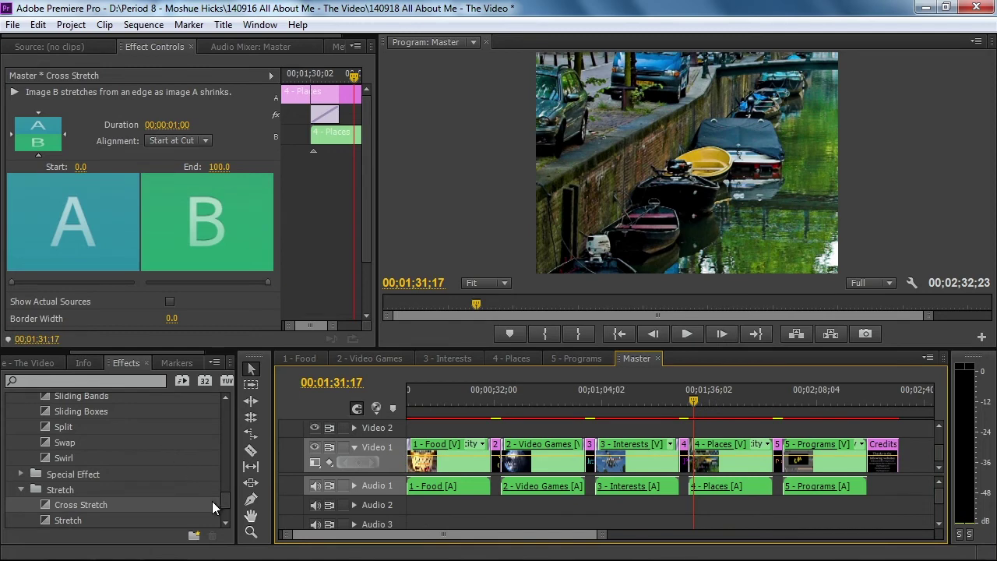
drag(220, 502, 225, 515)
click(23, 504)
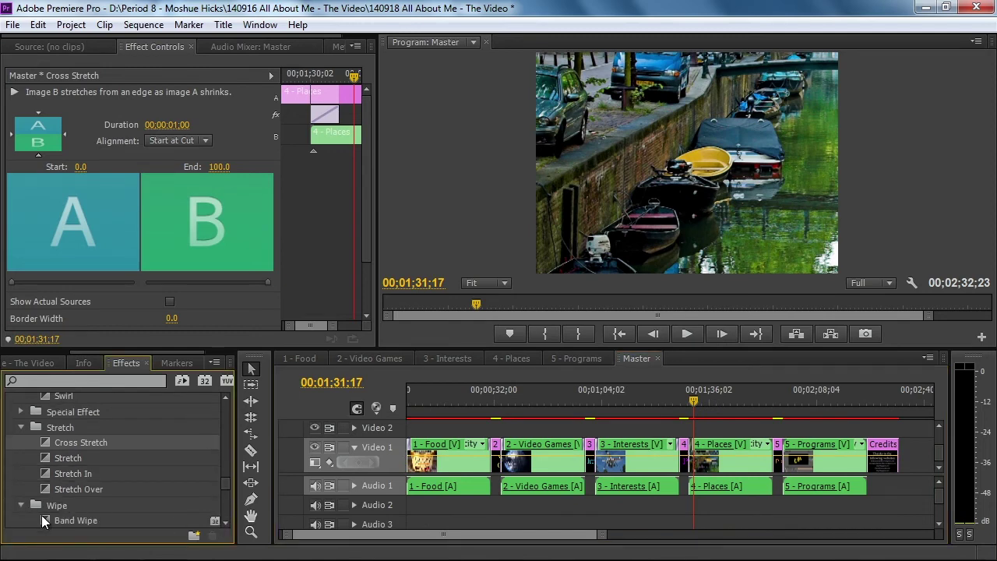
drag(220, 461, 222, 491)
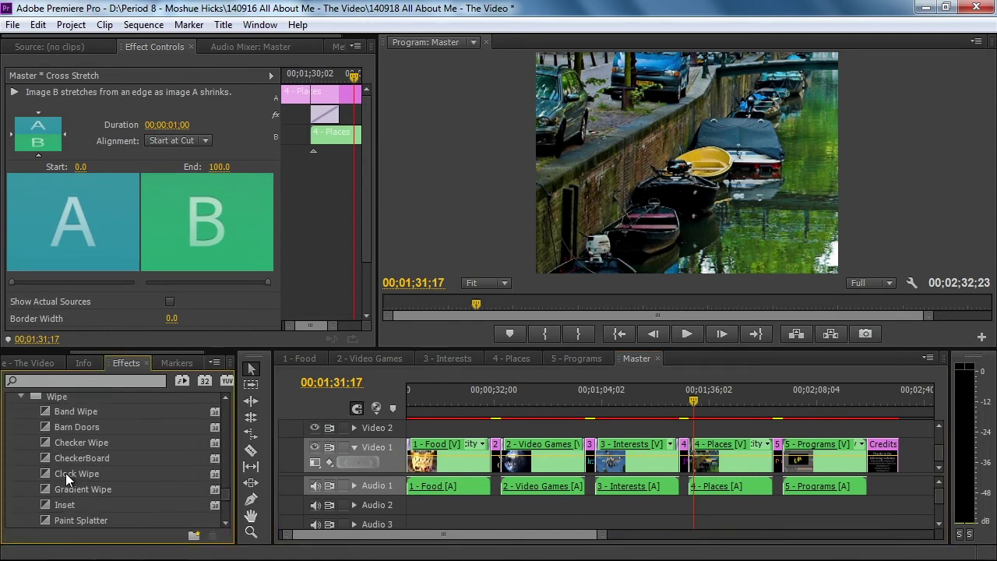
drag(48, 470, 776, 468)
drag(772, 391, 773, 391)
- Set the Clock Wipe transition's direction to Northeast to Southwest
drag(601, 534, 514, 534)
click(668, 444)
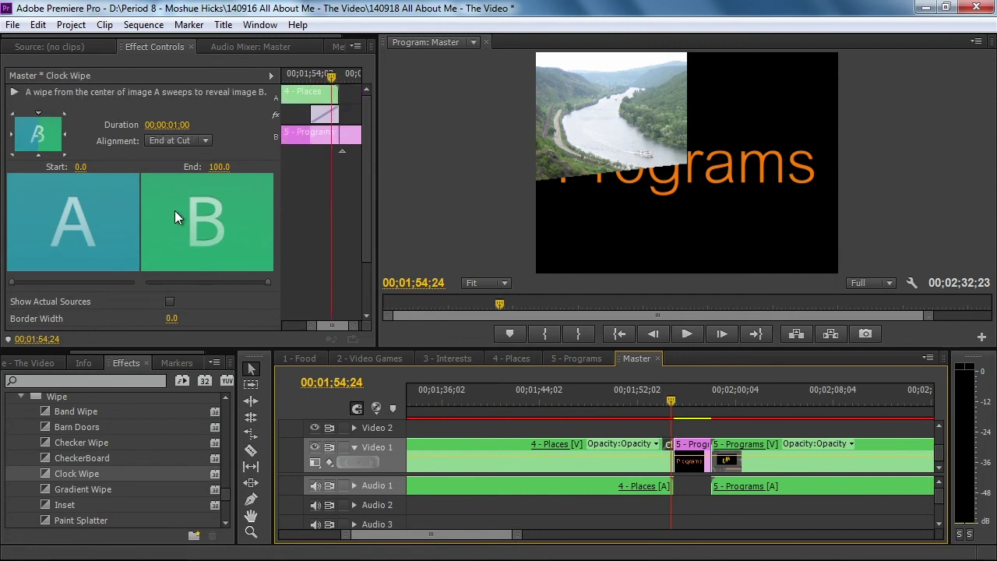
click(65, 114)
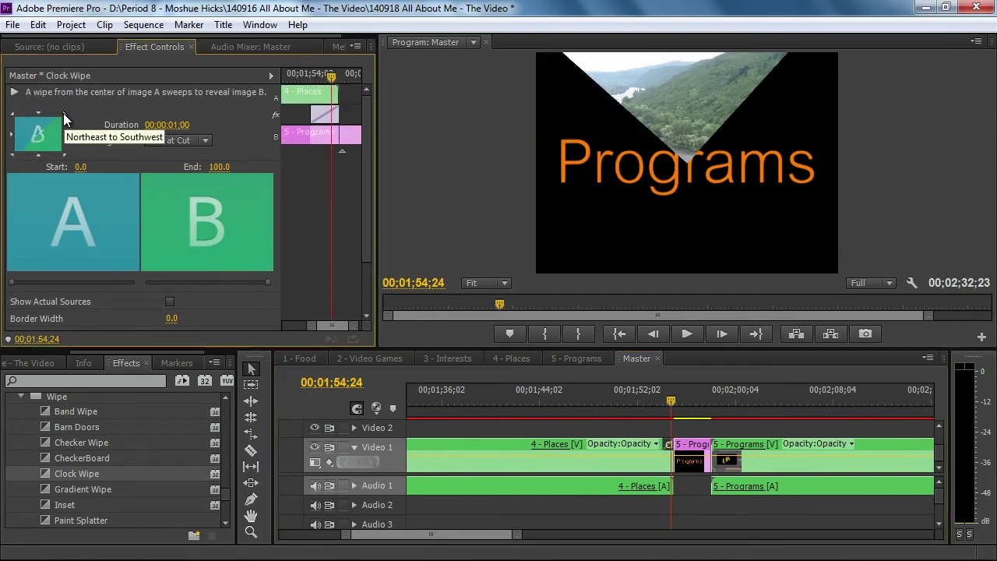
- Set the Clock Wipe transition to run South to North with actual sources shown and a start of 26.1
click(64, 134)
click(63, 154)
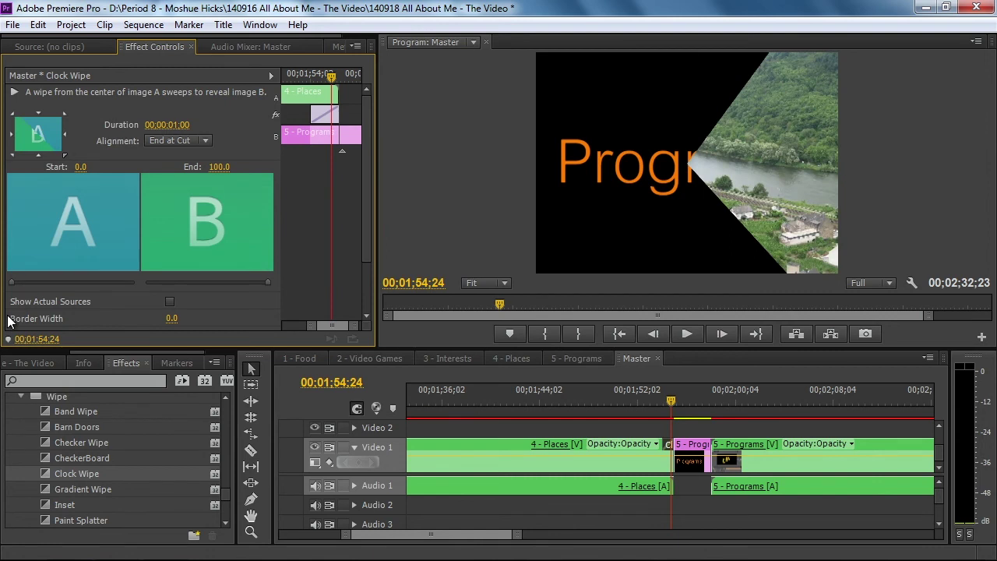
click(170, 302)
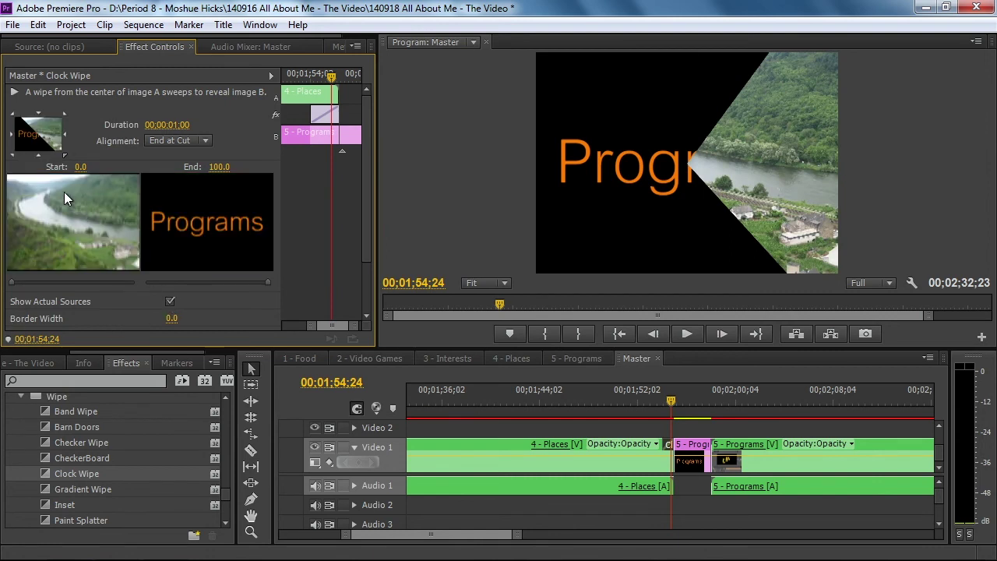
drag(15, 287, 43, 282)
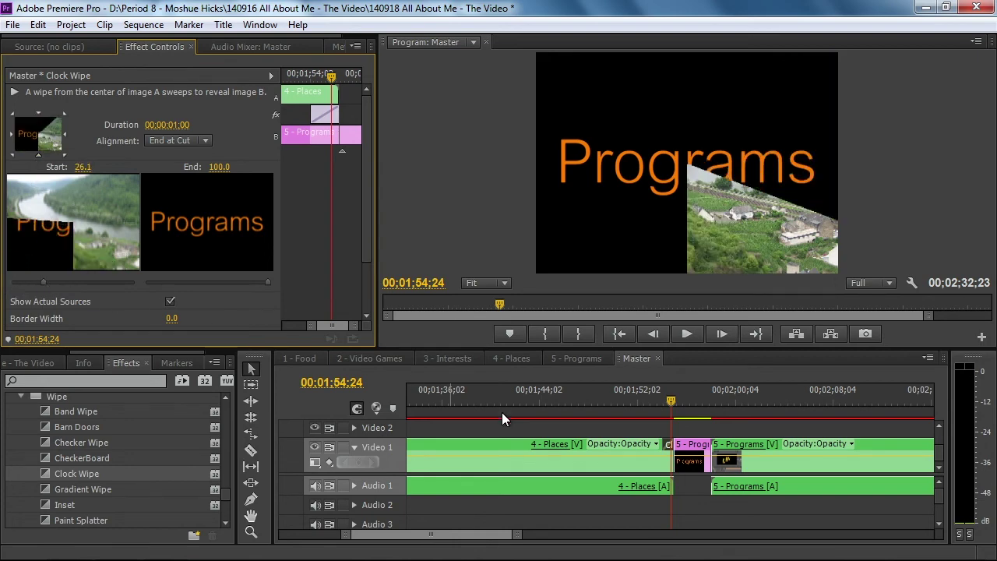
key(space)
- Apply the Inset transition between the Programs title and the 5 - Programs sequence and play it back from 00;01;57;21
click(707, 399)
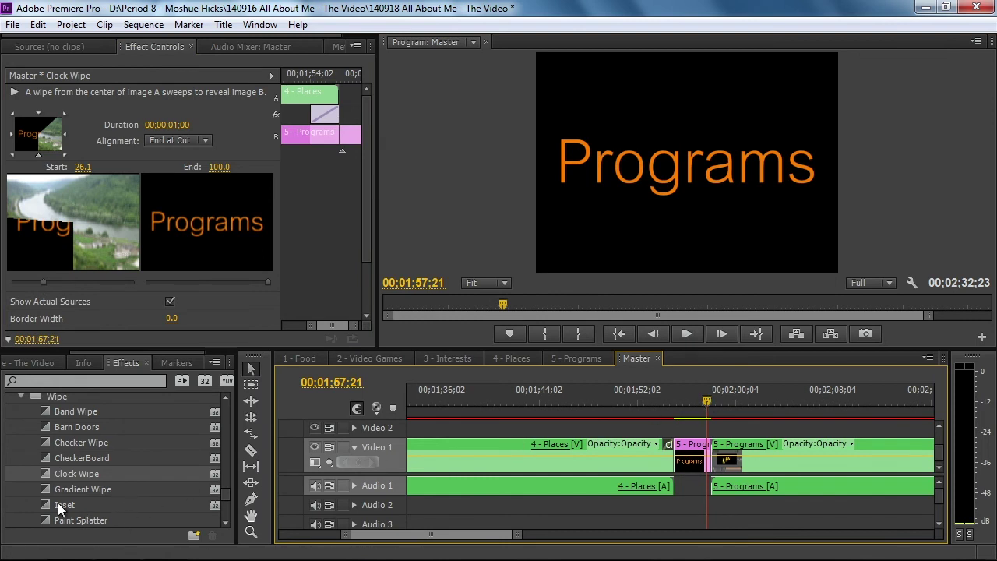
drag(44, 504, 646, 484)
drag(714, 462, 715, 461)
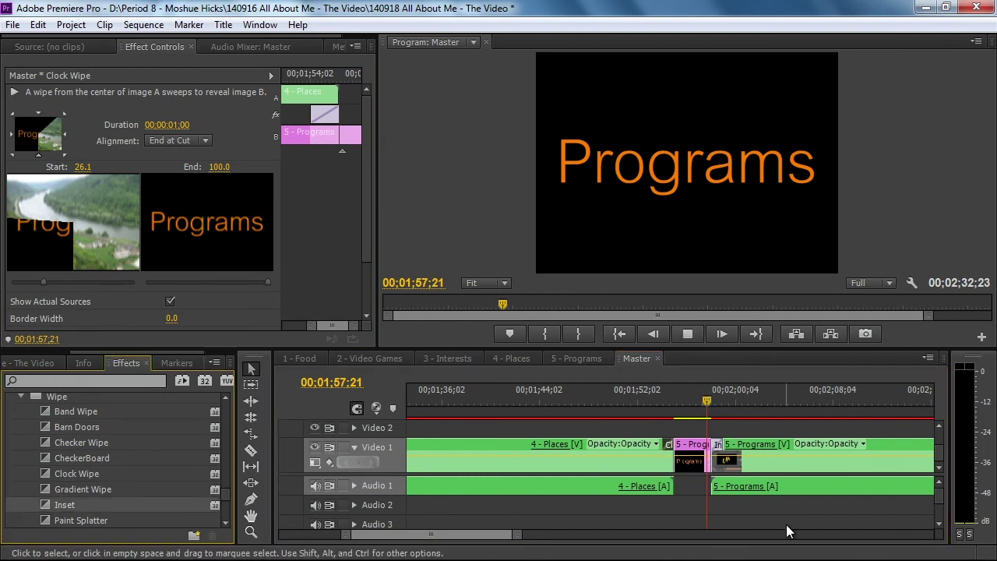
key(space)
key(space)
- Apply the Pinwheel transition between the 5 - Programs sequence and the Credits title
drag(513, 534, 570, 537)
drag(225, 492, 226, 502)
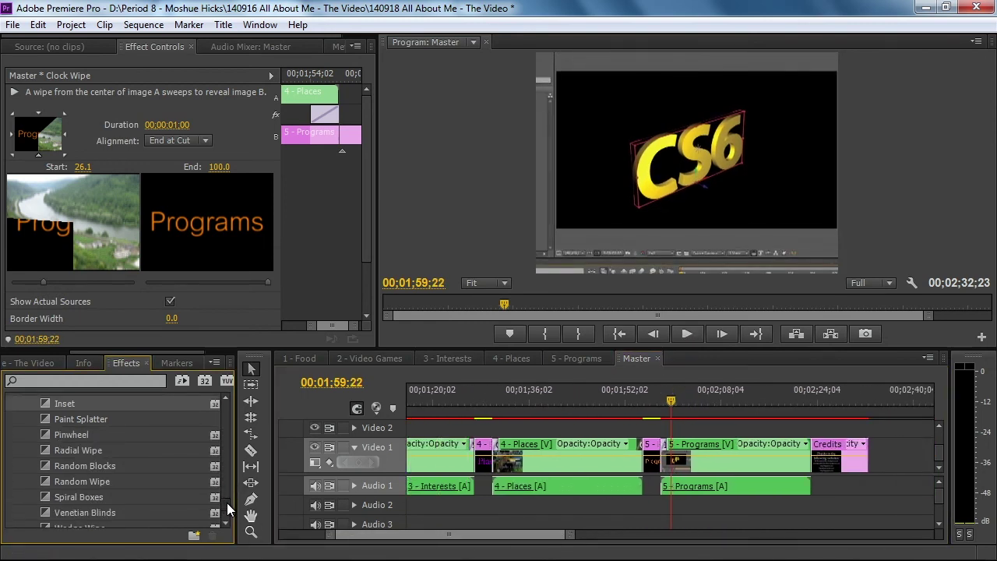
drag(43, 435, 810, 445)
- Add a Pinwheel transition at the end of the Credits title, play back the ending and scrub through the Master sequence
drag(806, 400, 866, 405)
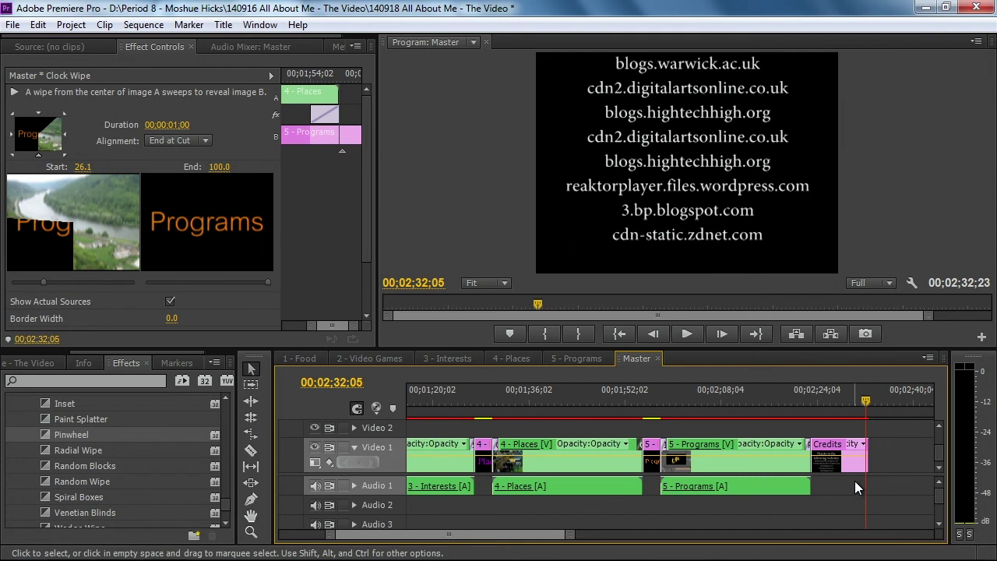
click(863, 399)
key(space)
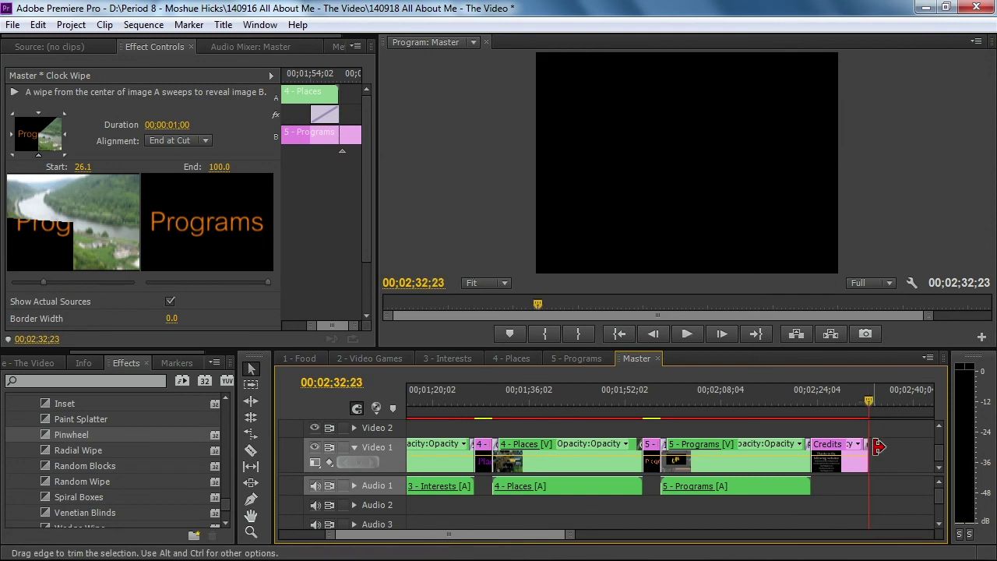
drag(571, 535, 720, 548)
drag(545, 394, 499, 418)
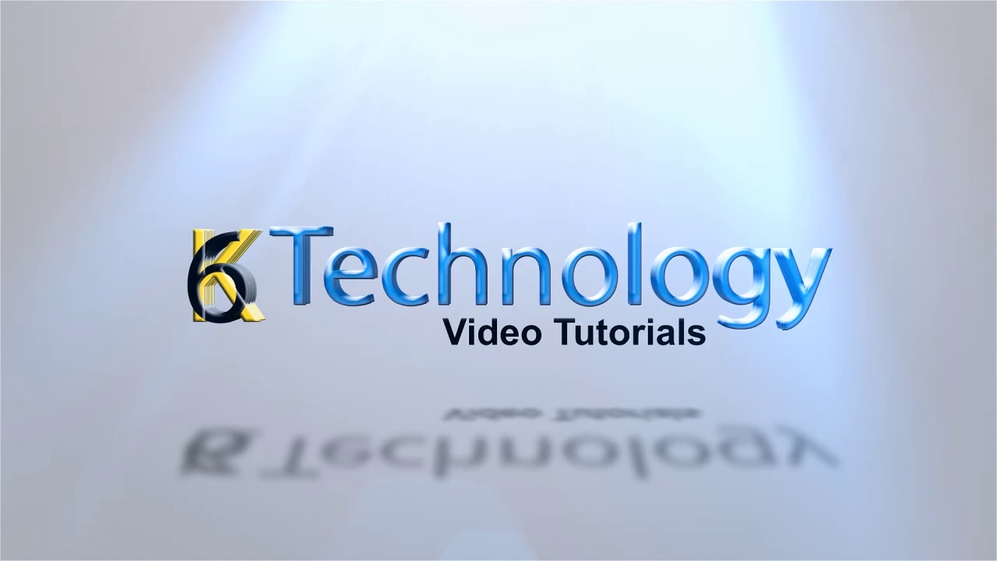